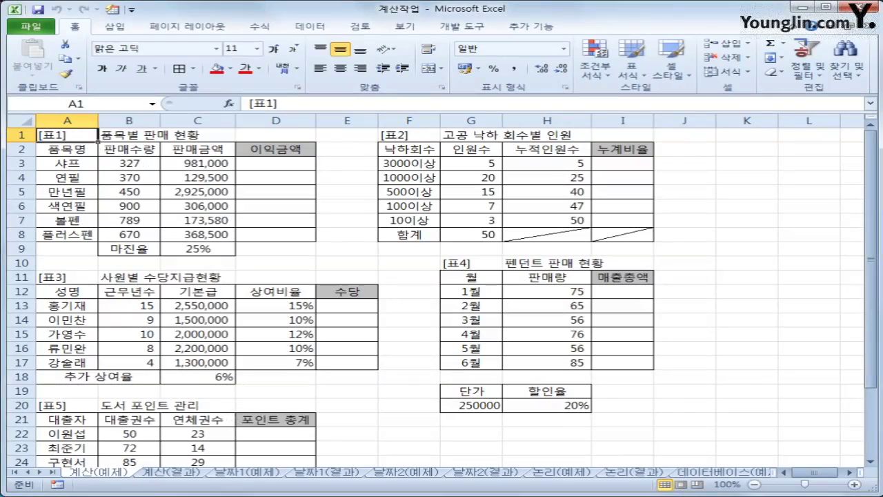
{"action": "mouse_move", "coordinate": [416, 22]}
{"action": "left_mouse_down"}
{"action": "mouse_move", "coordinate": [387, 5]}
{"action": "mouse_move", "coordinate": [419, 25]}
{"action": "left_mouse_up"}
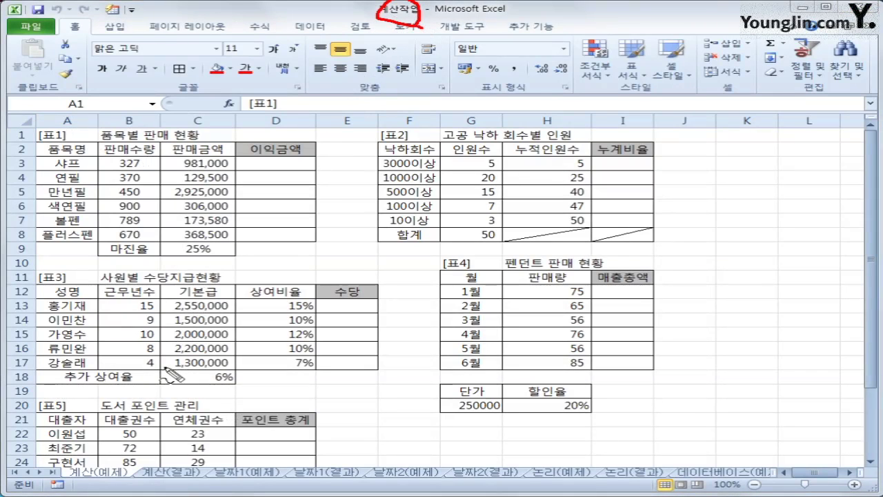
{"action": "mouse_move", "coordinate": [117, 461]}
{"action": "left_mouse_down"}
{"action": "mouse_move", "coordinate": [109, 483]}
{"action": "mouse_move", "coordinate": [127, 476]}
{"action": "left_mouse_up"}
{"action": "mouse_move", "coordinate": [178, 461]}
{"action": "left_mouse_down"}
{"action": "mouse_move", "coordinate": [277, 454]}
{"action": "mouse_move", "coordinate": [289, 477]}
{"action": "left_mouse_up"}
{"action": "mouse_move", "coordinate": [340, 463]}
{"action": "left_mouse_down"}
{"action": "mouse_move", "coordinate": [345, 474]}
{"action": "mouse_move", "coordinate": [366, 460]}
{"action": "left_mouse_up"}
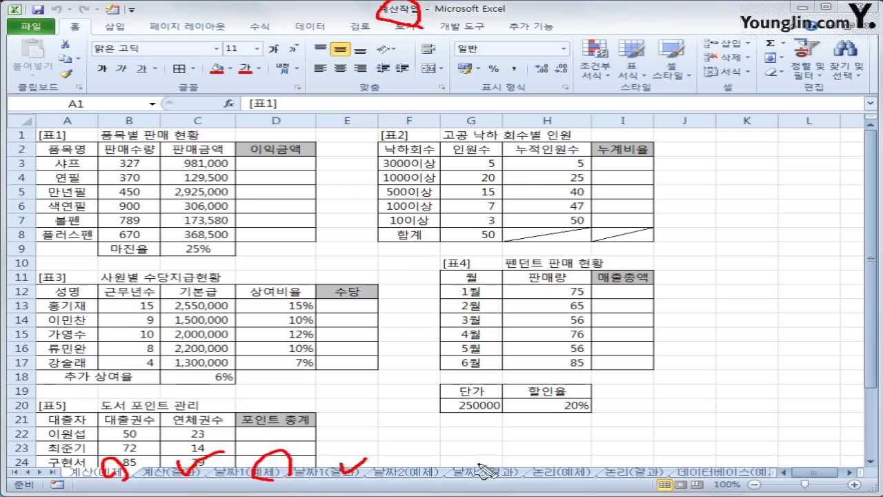
{"action": "left_click_drag", "start_coordinate": [483, 464], "coordinate": [516, 461]}
{"action": "left_click_drag", "start_coordinate": [632, 468], "coordinate": [664, 461]}
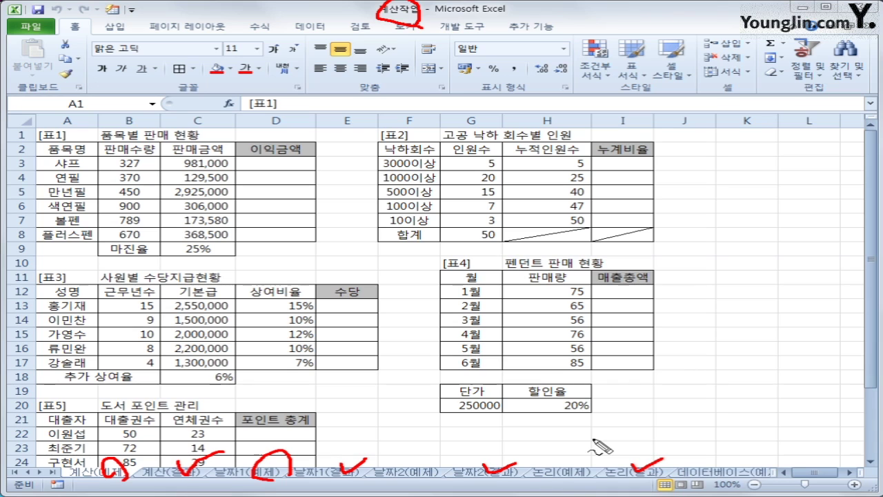
{"action": "mouse_move", "coordinate": [713, 243]}
{"action": "left_mouse_down"}
{"action": "mouse_move", "coordinate": [731, 271]}
{"action": "mouse_move", "coordinate": [749, 249]}
{"action": "mouse_move", "coordinate": [771, 265]}
{"action": "mouse_move", "coordinate": [792, 255]}
{"action": "mouse_move", "coordinate": [797, 274]}
{"action": "left_mouse_up"}
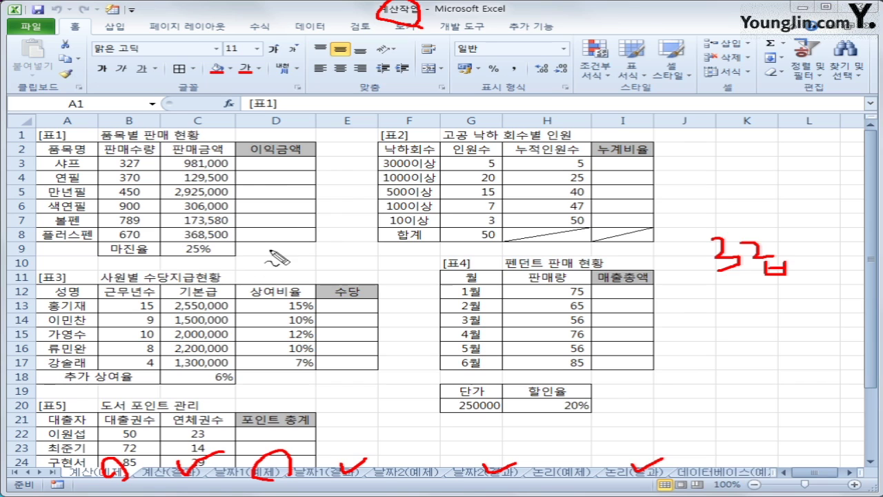
{"action": "left_click_drag", "start_coordinate": [292, 414], "coordinate": [323, 410]}
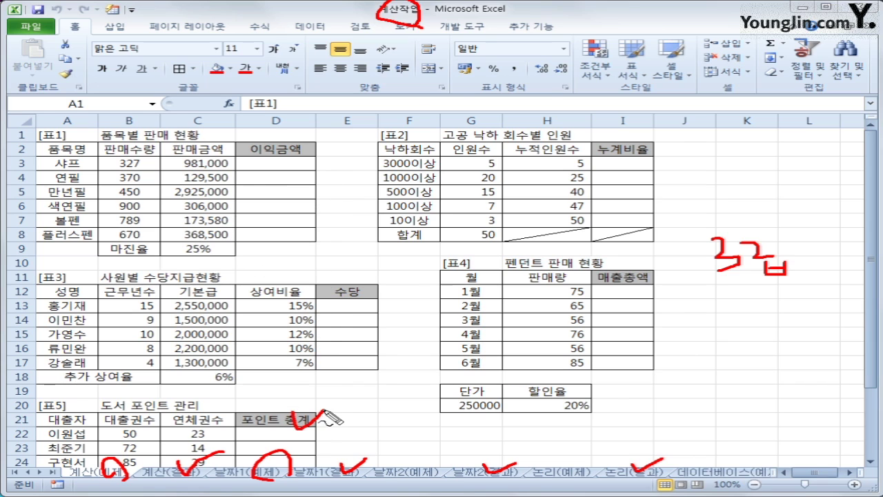
{"action": "mouse_move", "coordinate": [352, 297]}
{"action": "left_mouse_down"}
{"action": "mouse_move", "coordinate": [368, 316]}
{"action": "mouse_move", "coordinate": [379, 301]}
{"action": "left_mouse_up"}
{"action": "left_click_drag", "start_coordinate": [622, 178], "coordinate": [658, 170]}
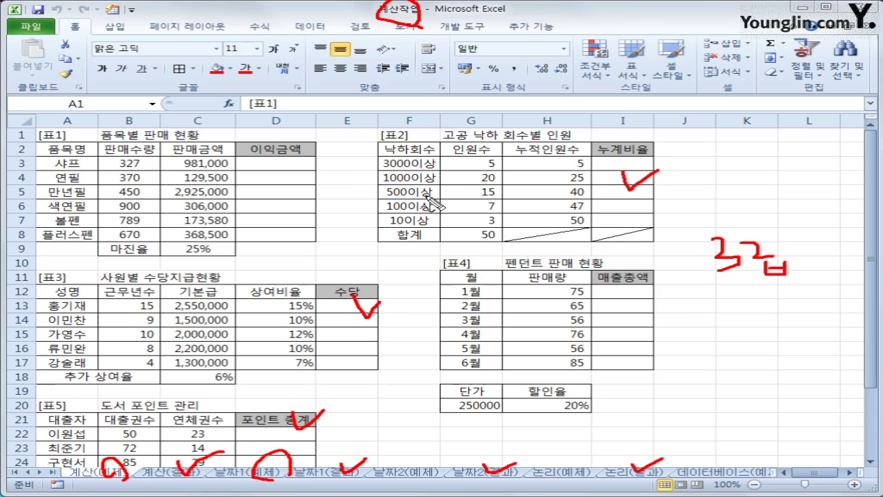
{"action": "left_click_drag", "start_coordinate": [290, 178], "coordinate": [315, 172]}
{"action": "mouse_move", "coordinate": [621, 303]}
{"action": "left_mouse_down"}
{"action": "mouse_move", "coordinate": [636, 317]}
{"action": "mouse_move", "coordinate": [655, 299]}
{"action": "left_mouse_up"}
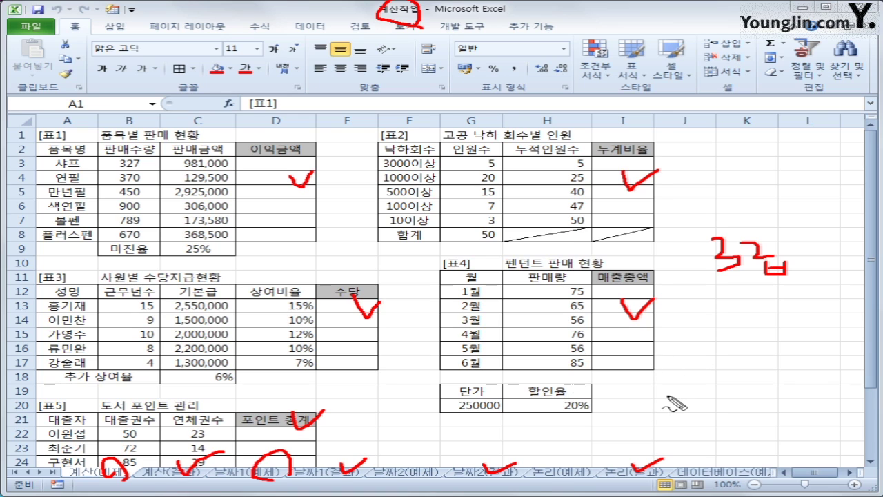
{"action": "key", "text": "Escape"}
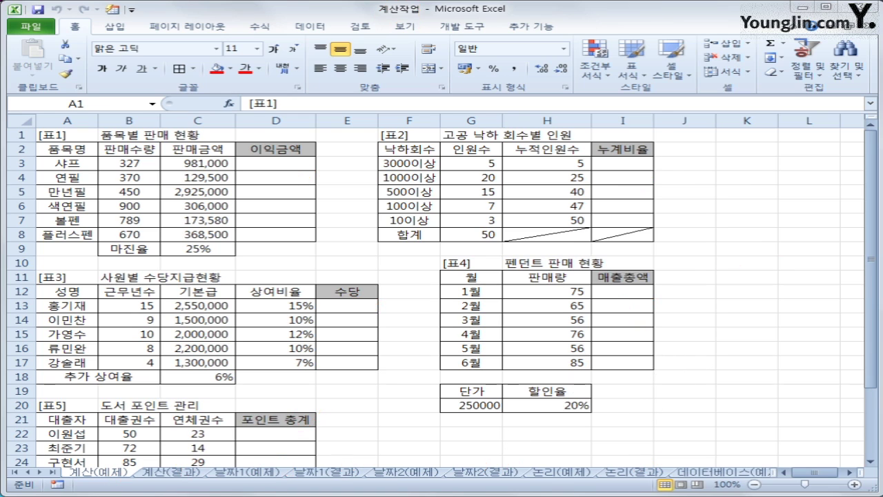
Step: Enter the formula =C3*C9 in D3 to multiply the sales amount by the margin rate
{"action": "left_click", "coordinate": [287, 167]}
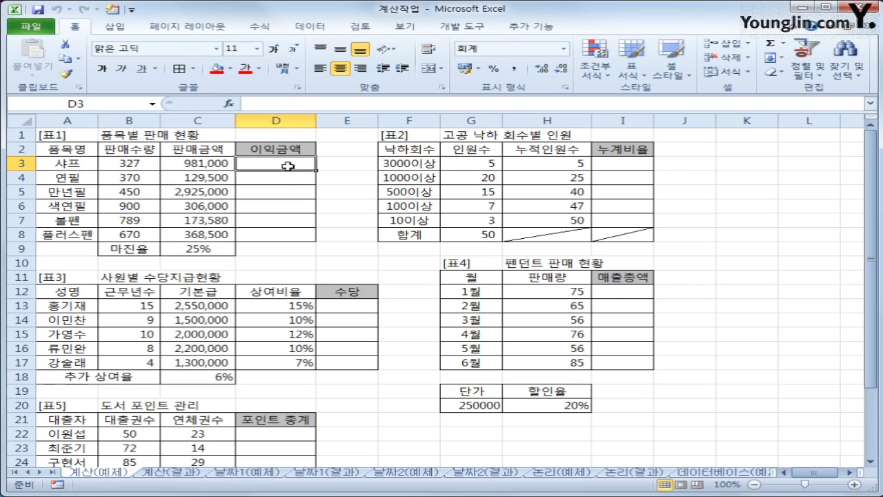
{"action": "left_click_drag", "start_coordinate": [287, 166], "coordinate": [290, 227]}
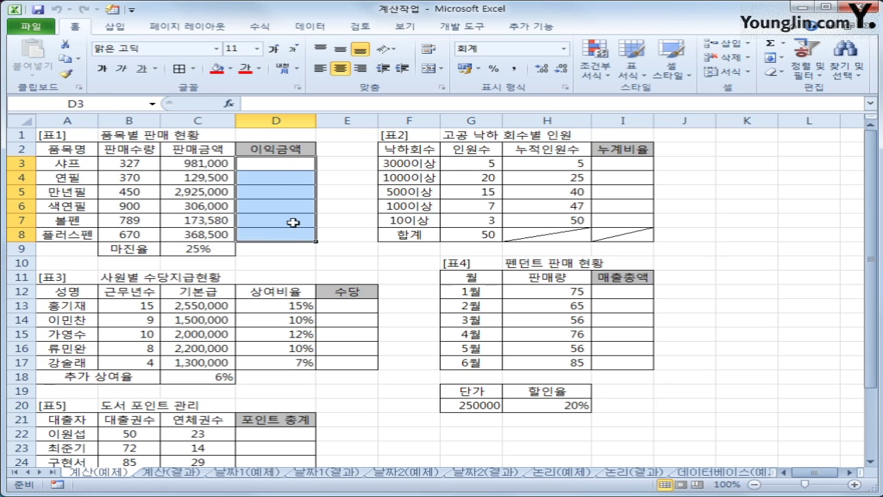
{"action": "left_click", "coordinate": [284, 163]}
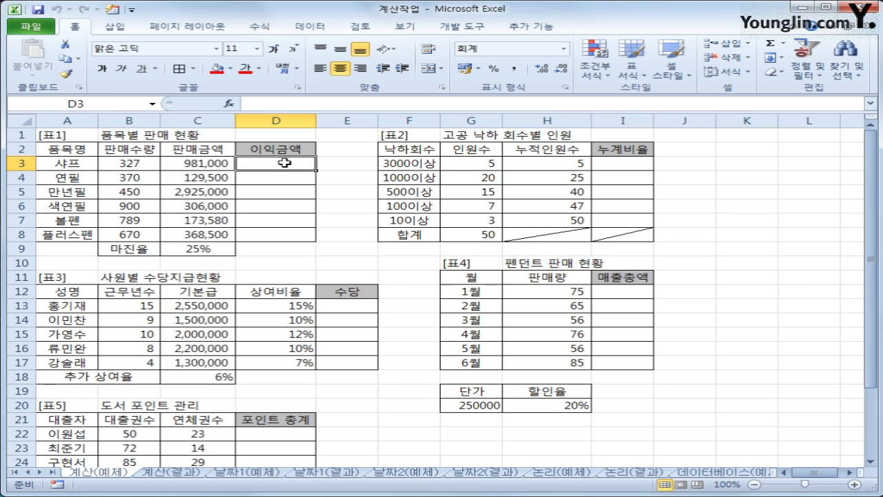
{"action": "left_click", "coordinate": [215, 165]}
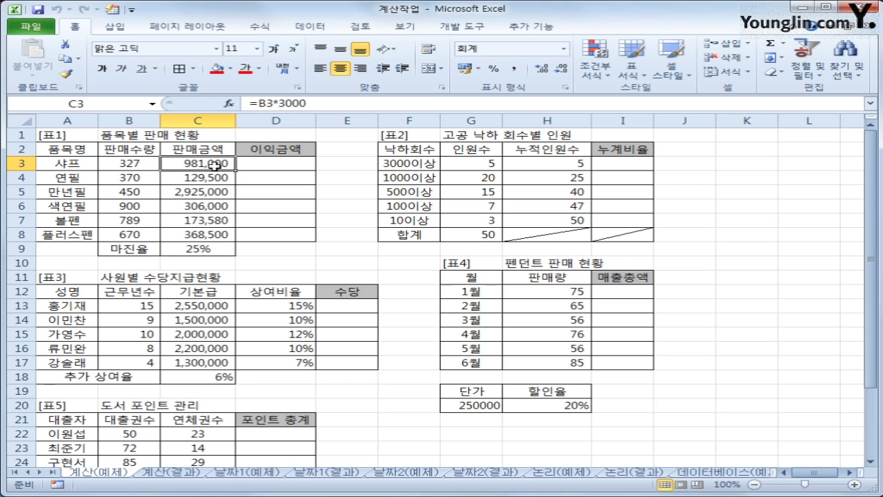
{"action": "left_click", "coordinate": [213, 250]}
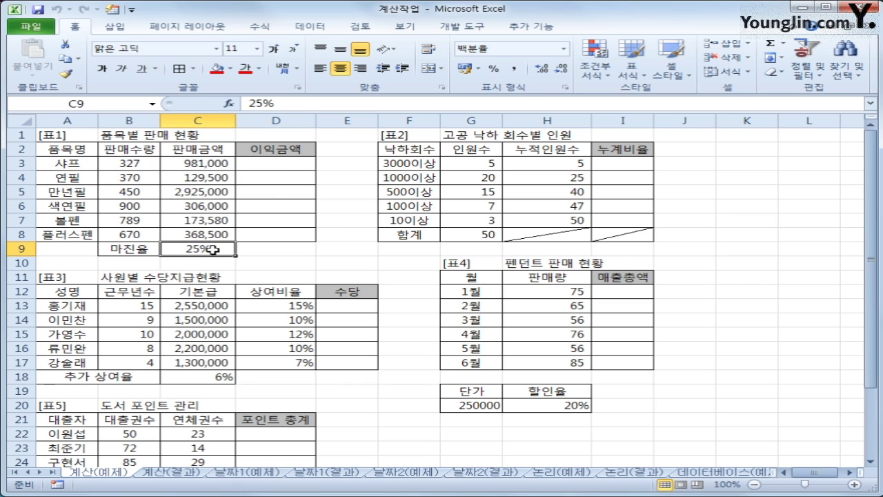
{"action": "left_click", "coordinate": [289, 161]}
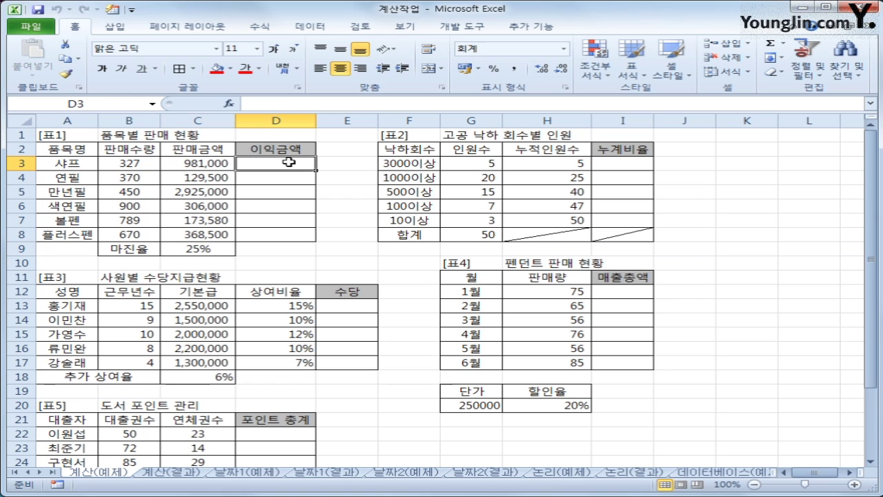
{"action": "type", "text": "="}
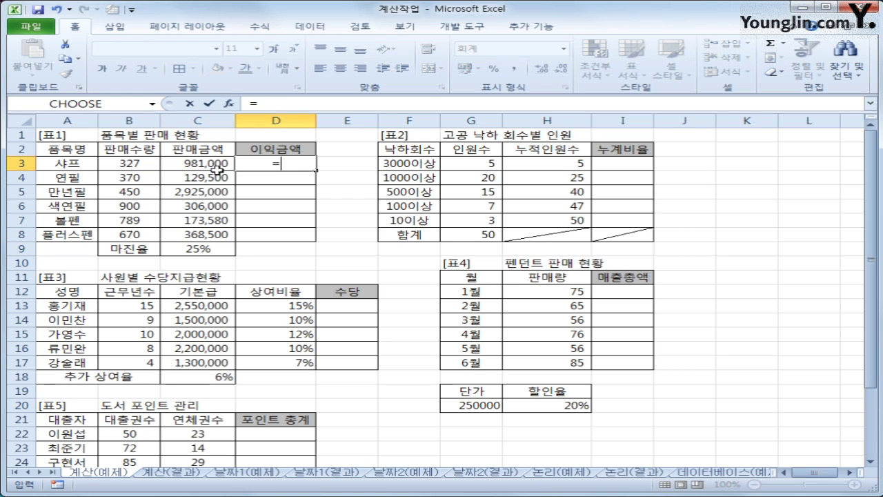
{"action": "left_click", "coordinate": [215, 160]}
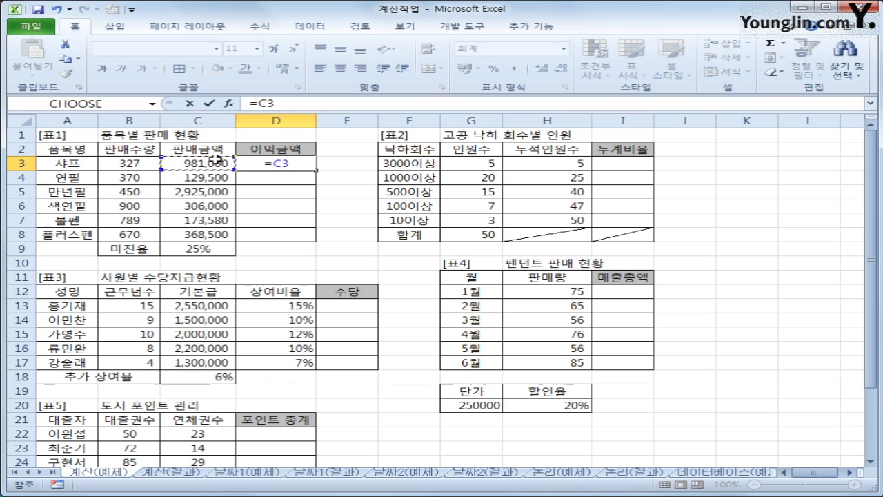
{"action": "type", "text": "*"}
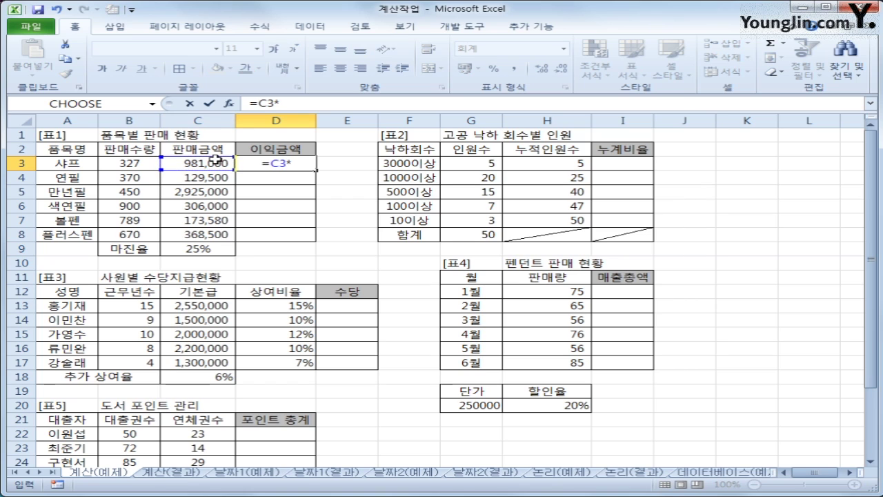
{"action": "left_click", "coordinate": [178, 250]}
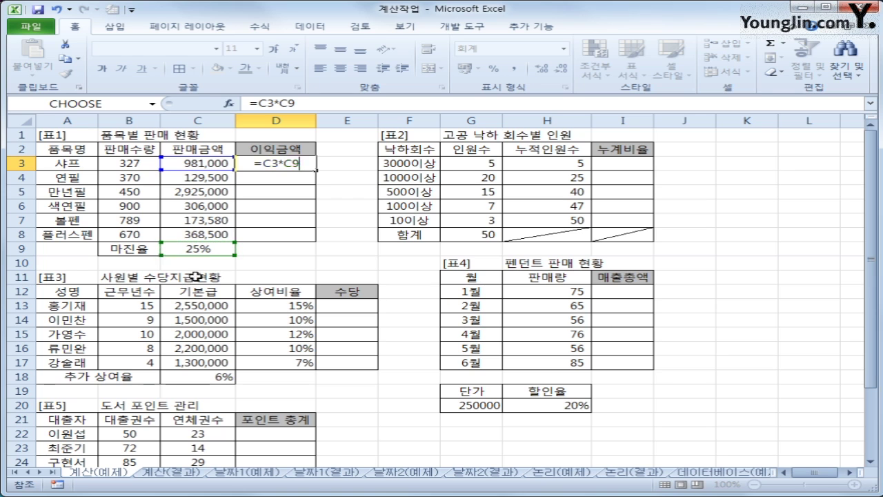
{"action": "key", "text": "Return"}
Step: Copy the relative-reference profit formula from D3 down through D8
{"action": "left_click", "coordinate": [297, 166]}
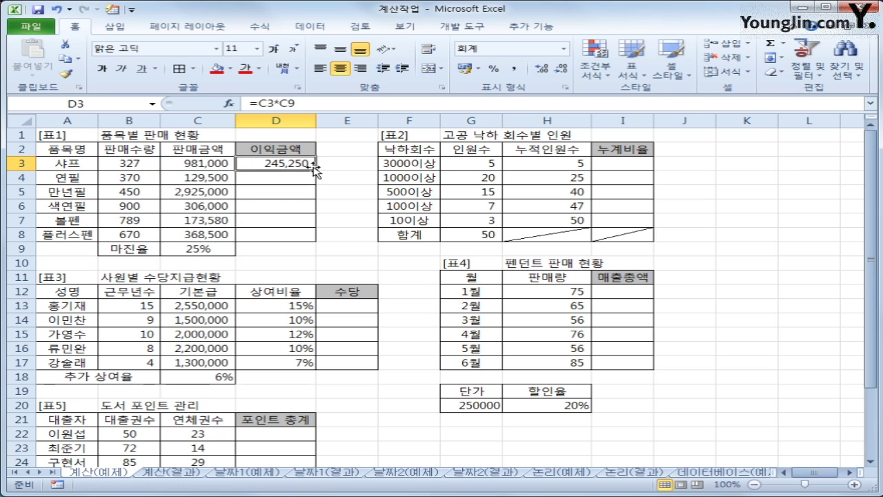
{"action": "left_click_drag", "start_coordinate": [315, 169], "coordinate": [307, 247]}
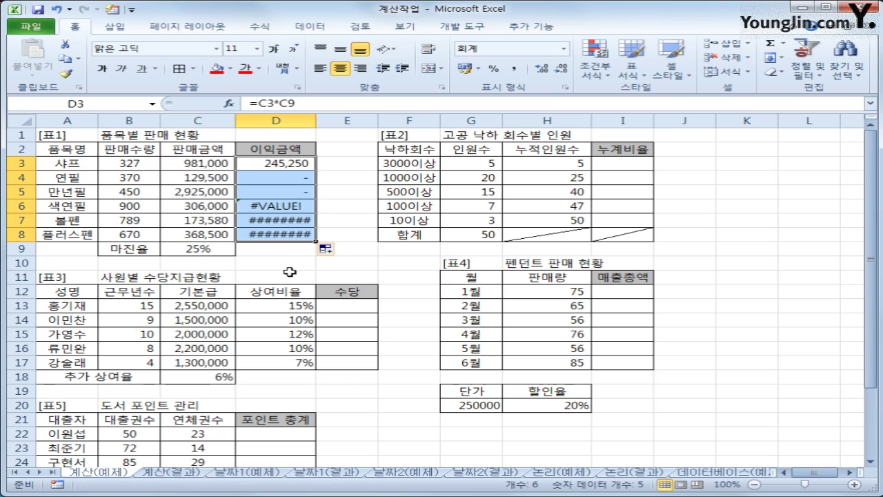
{"action": "left_click", "coordinate": [280, 235]}
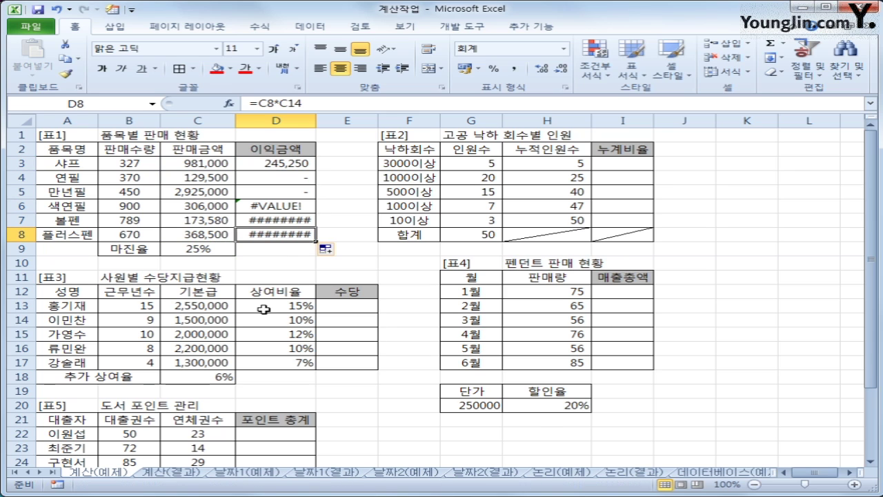
Step: Examine the formulas filled into the profit column and which margin-rate cell each one references
{"action": "left_click", "coordinate": [283, 164]}
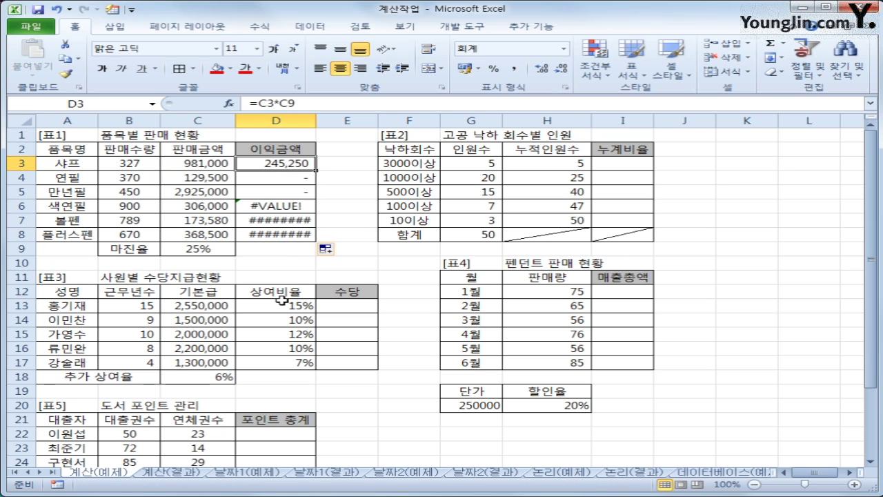
{"action": "left_click", "coordinate": [301, 180]}
{"action": "left_click", "coordinate": [294, 189]}
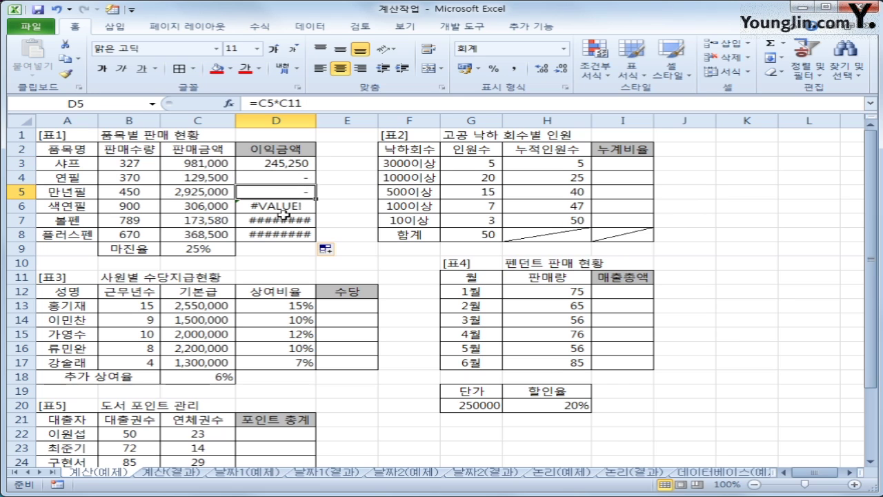
{"action": "left_click", "coordinate": [283, 217]}
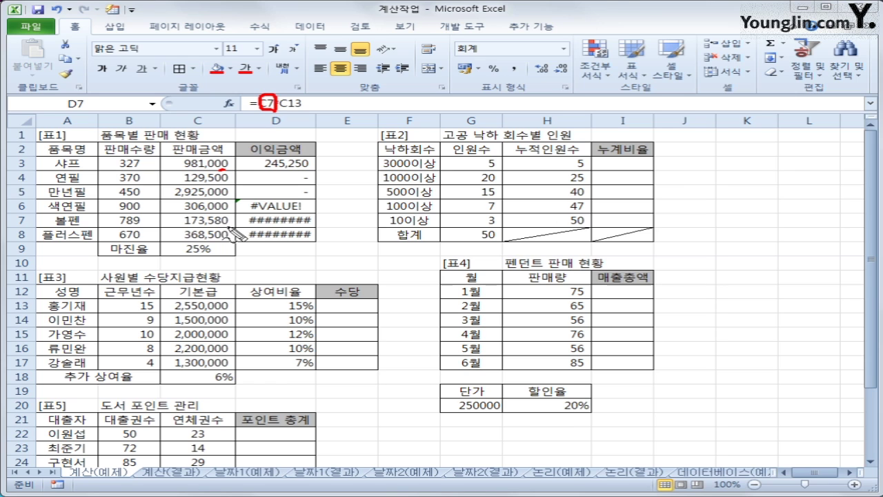
{"action": "mouse_move", "coordinate": [205, 232]}
{"action": "left_mouse_down"}
{"action": "mouse_move", "coordinate": [207, 215]}
{"action": "mouse_move", "coordinate": [228, 227]}
{"action": "mouse_move", "coordinate": [209, 257]}
{"action": "mouse_move", "coordinate": [220, 289]}
{"action": "mouse_move", "coordinate": [203, 302]}
{"action": "mouse_move", "coordinate": [232, 315]}
{"action": "mouse_move", "coordinate": [201, 300]}
{"action": "left_mouse_up"}
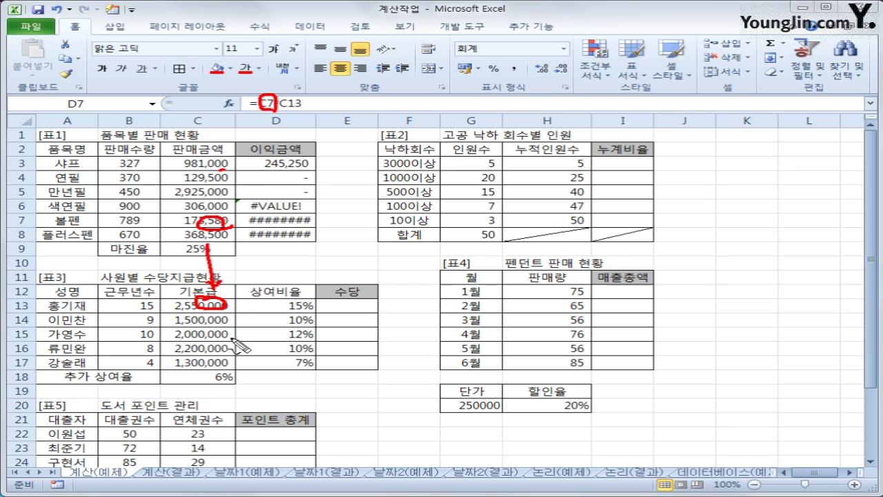
{"action": "mouse_move", "coordinate": [291, 112]}
{"action": "left_mouse_down"}
{"action": "mouse_move", "coordinate": [243, 116]}
{"action": "mouse_move", "coordinate": [297, 121]}
{"action": "left_mouse_up"}
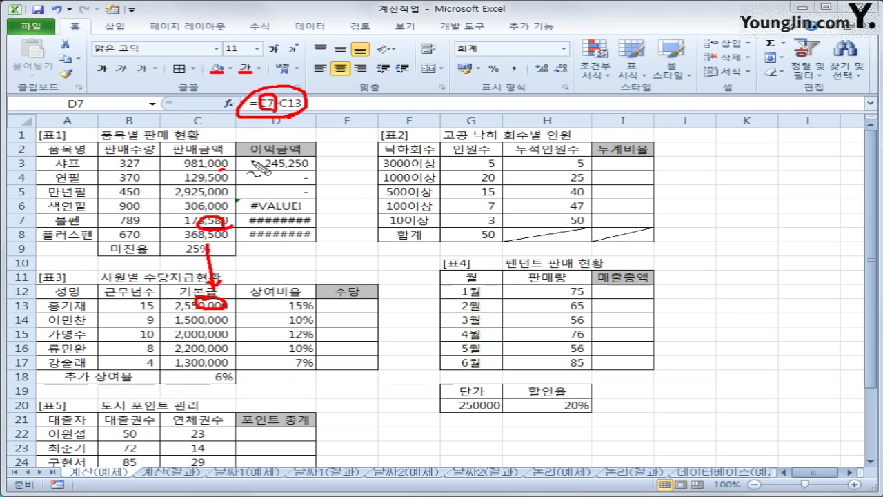
{"action": "left_click_drag", "start_coordinate": [251, 160], "coordinate": [263, 160]}
{"action": "left_click_drag", "start_coordinate": [252, 165], "coordinate": [349, 181]}
{"action": "left_click_drag", "start_coordinate": [207, 256], "coordinate": [191, 248]}
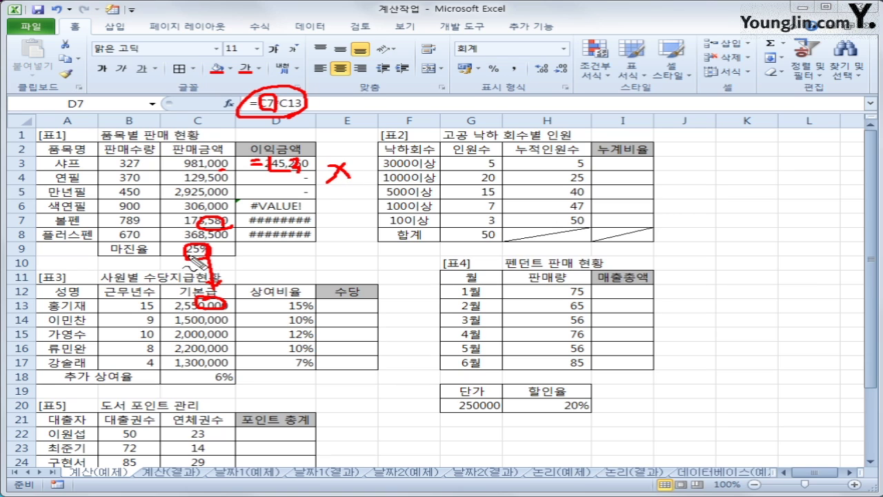
{"action": "mouse_move", "coordinate": [303, 168]}
{"action": "left_mouse_down"}
{"action": "mouse_move", "coordinate": [305, 229]}
{"action": "mouse_move", "coordinate": [315, 212]}
{"action": "left_mouse_up"}
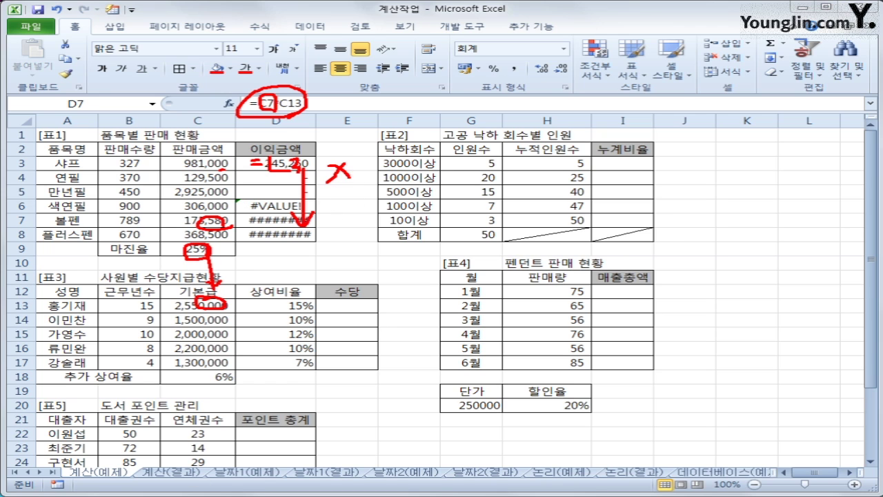
Step: Clear the profit formulas from D3:D8
{"action": "key", "text": "Escape"}
{"action": "left_click_drag", "start_coordinate": [296, 164], "coordinate": [290, 238]}
{"action": "key", "text": "Delete"}
Step: Enter the formula =C3*$C$9 in D3, making the margin rate an absolute reference
{"action": "left_click", "coordinate": [285, 165]}
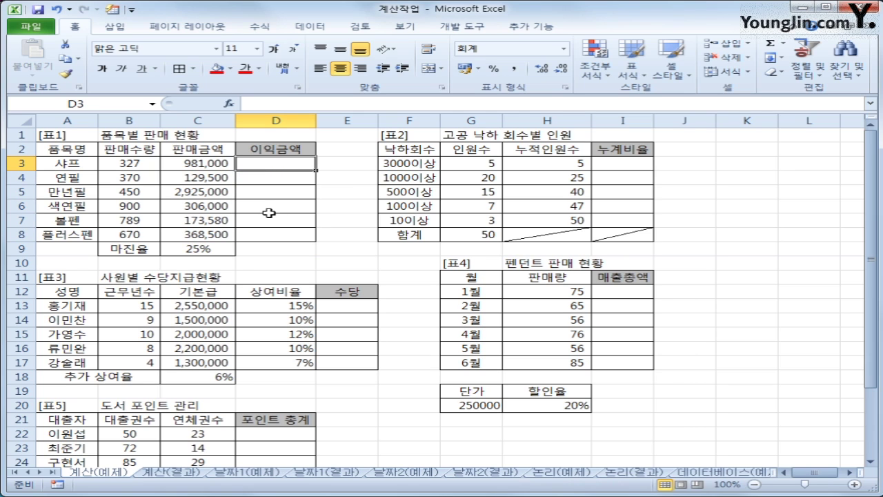
{"action": "type", "text": "="}
{"action": "left_click", "coordinate": [200, 164]}
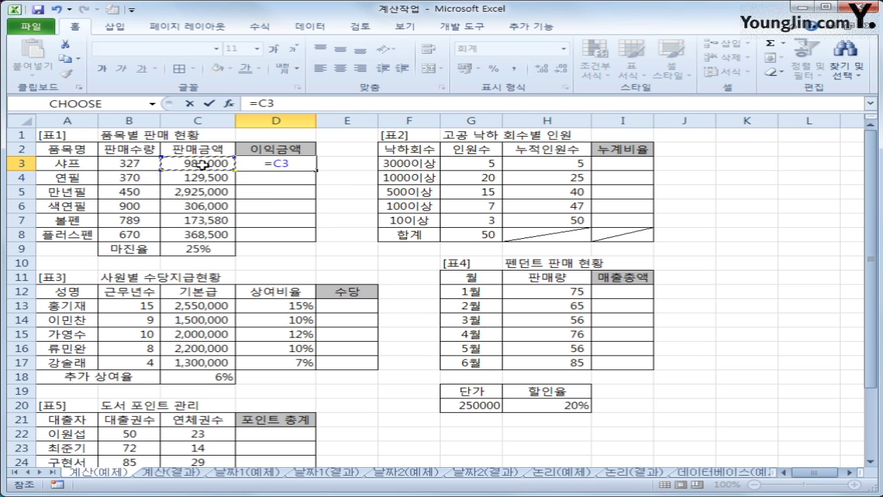
{"action": "type", "text": "*"}
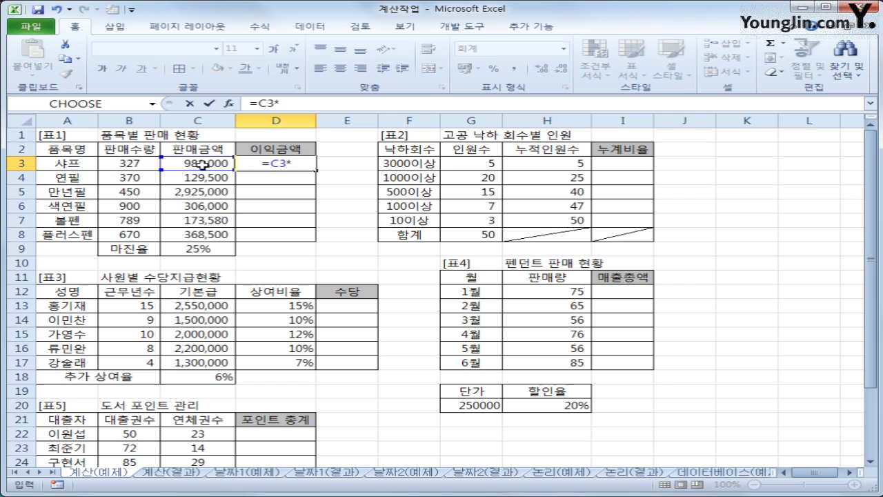
{"action": "left_click", "coordinate": [215, 252]}
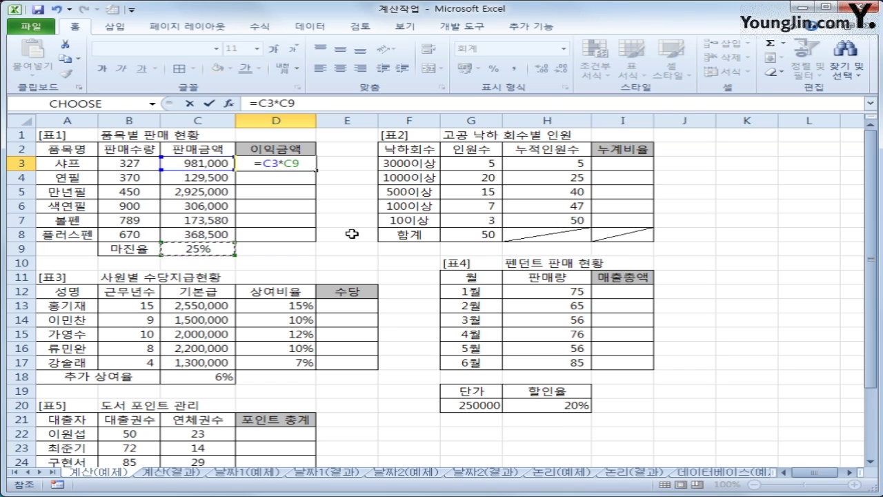
{"action": "key", "text": "F4"}
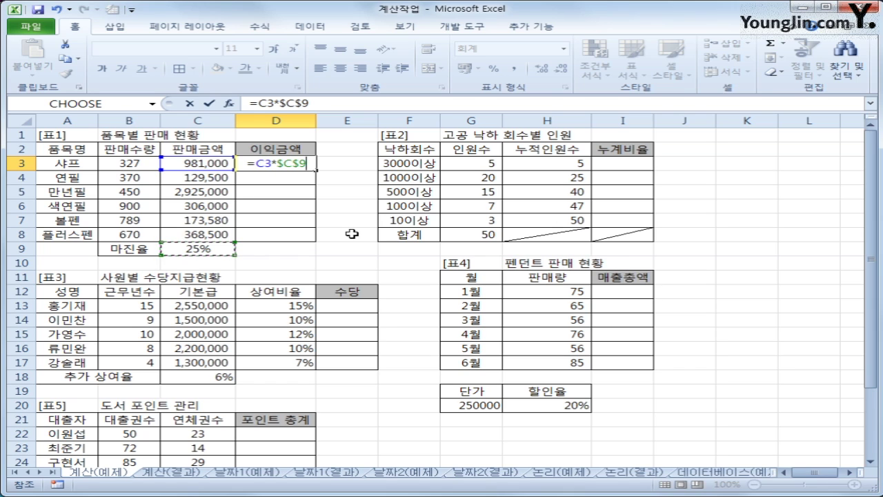
{"action": "key", "text": "Return"}
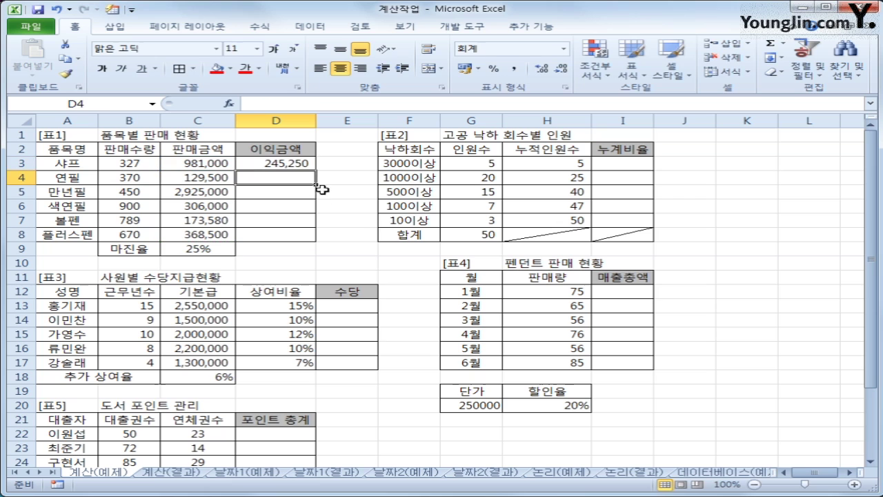
Step: Fill the profit formula from D3 down to D8 and check the copied formula in the last row
{"action": "left_click", "coordinate": [310, 163]}
{"action": "left_click_drag", "start_coordinate": [316, 168], "coordinate": [296, 236]}
{"action": "left_click", "coordinate": [286, 234]}
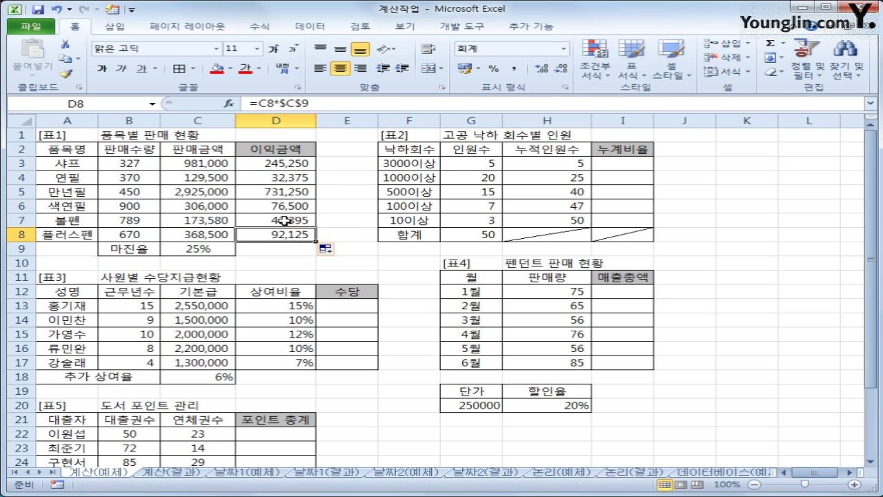
Step: Check the copied profit formulas in D7 and D6
{"action": "left_click", "coordinate": [285, 220]}
{"action": "left_click", "coordinate": [285, 205]}
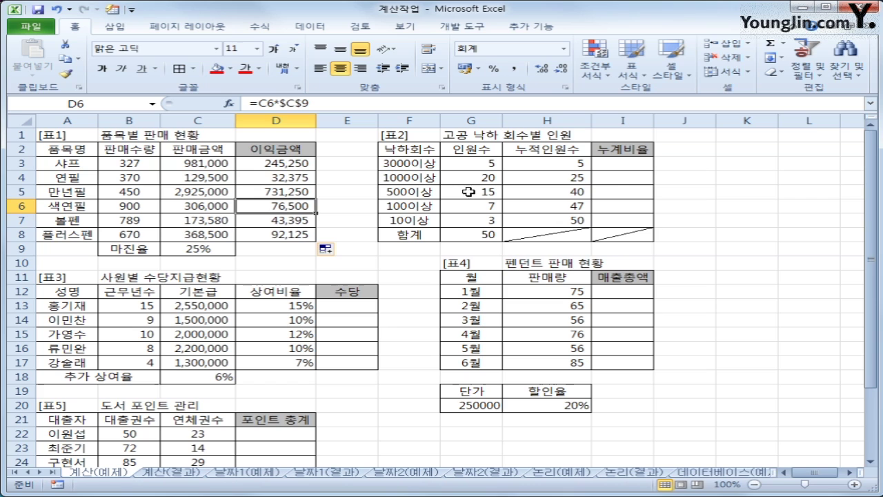
Step: Enter =H3/$G$8 in I3 for the 누계비율 column and fill the formula down to I7
{"action": "left_click", "coordinate": [610, 163]}
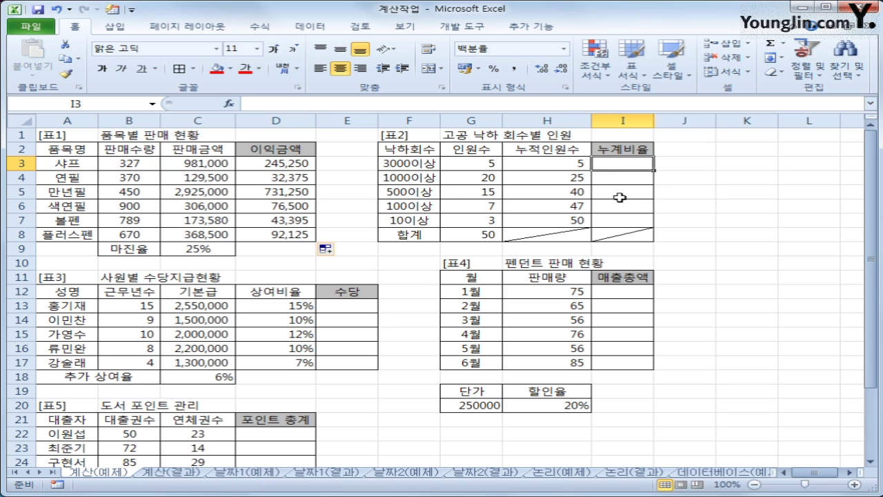
{"action": "left_click_drag", "start_coordinate": [627, 166], "coordinate": [631, 216]}
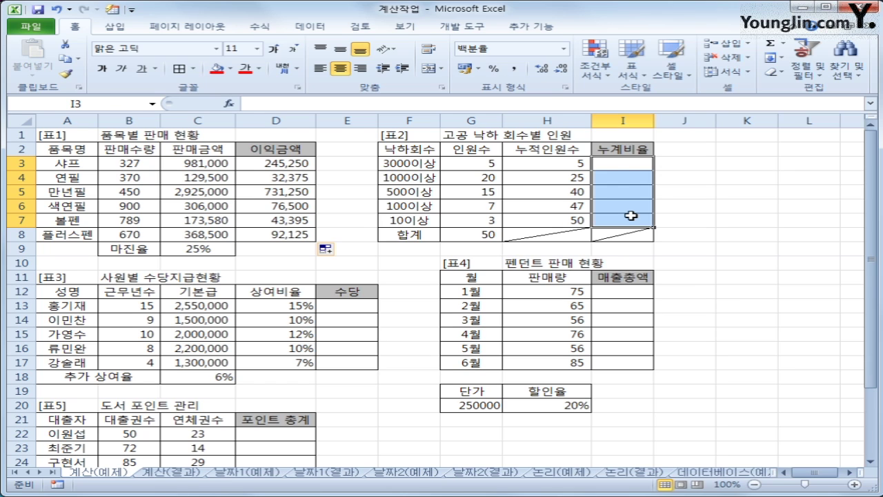
{"action": "left_click", "coordinate": [622, 165]}
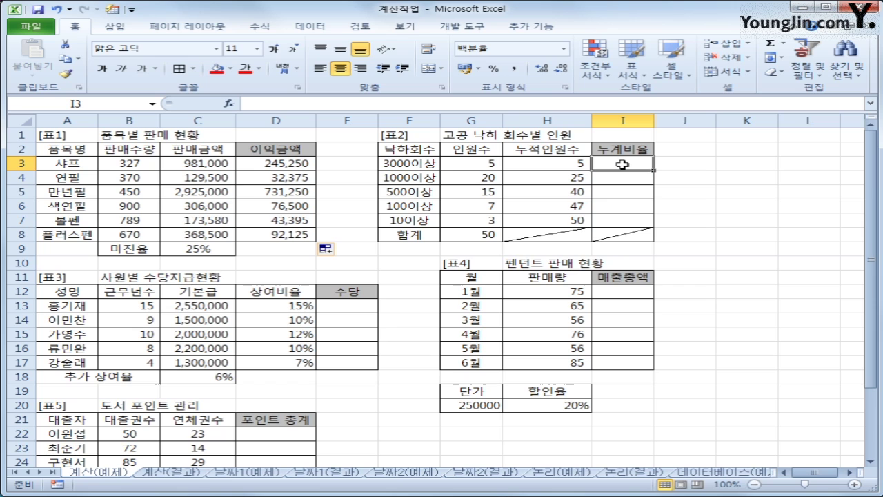
{"action": "type", "text": "="}
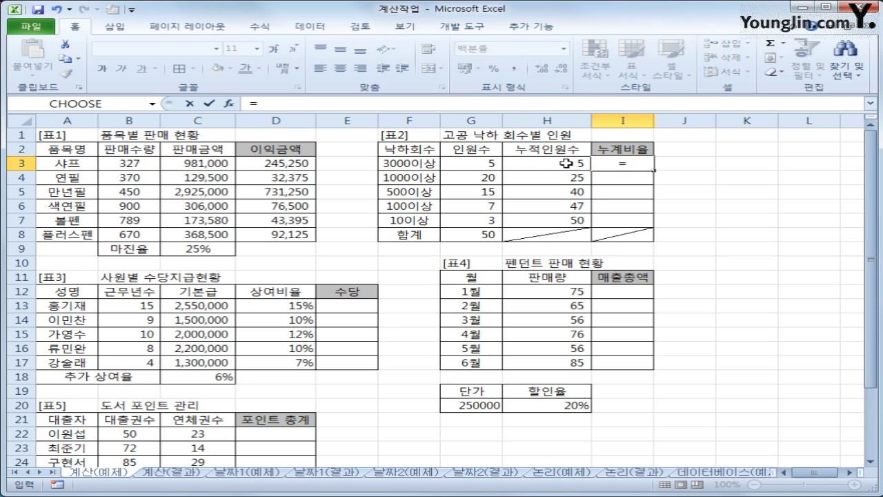
{"action": "left_click", "coordinate": [564, 163]}
{"action": "type", "text": "/"}
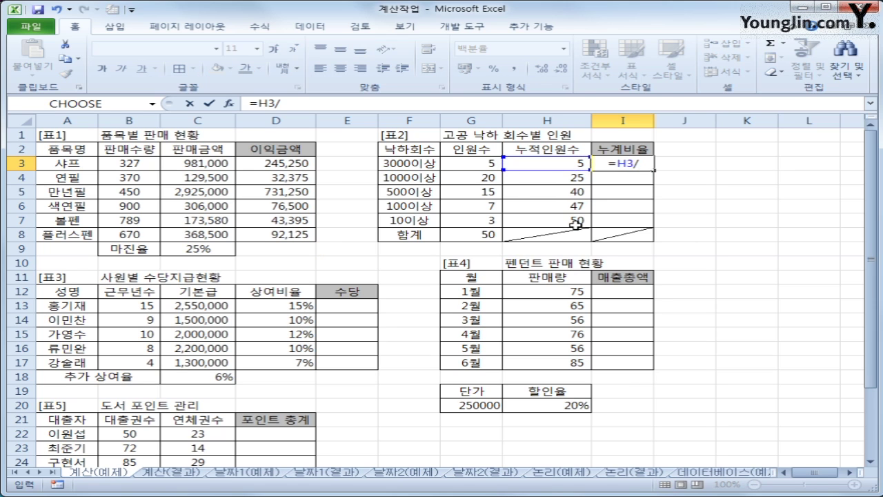
{"action": "left_click", "coordinate": [490, 234]}
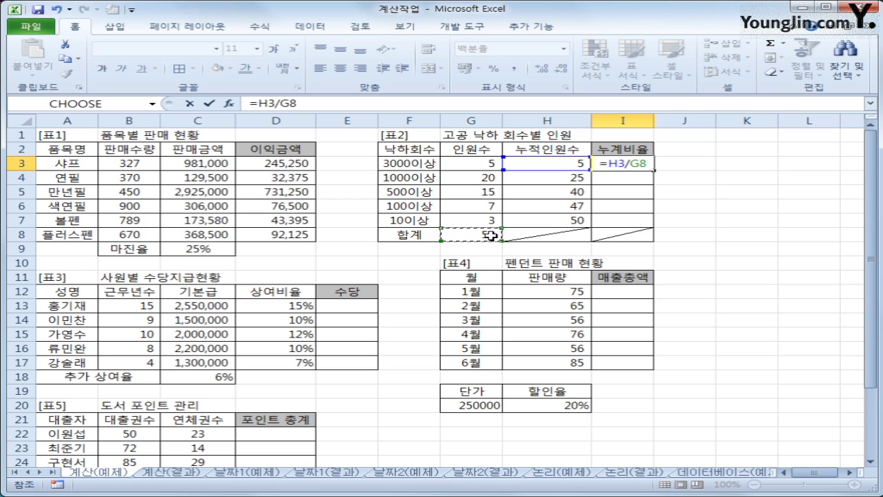
{"action": "key", "text": "F4"}
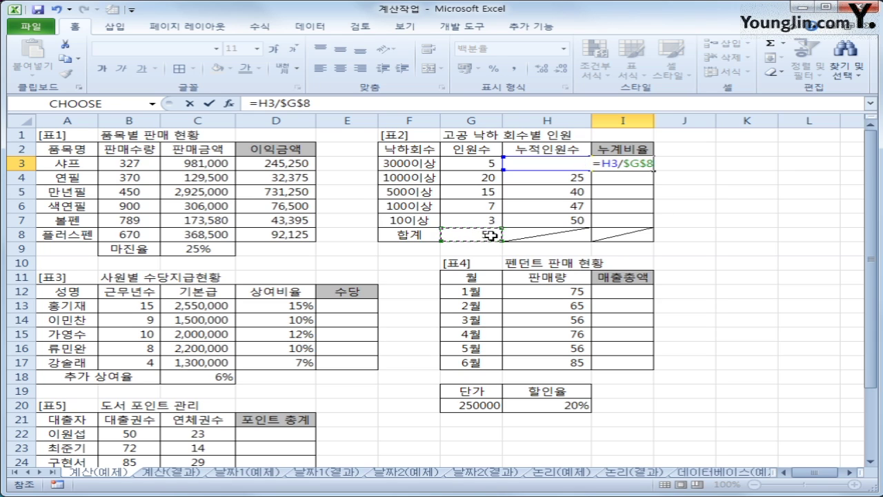
{"action": "key", "text": "Return"}
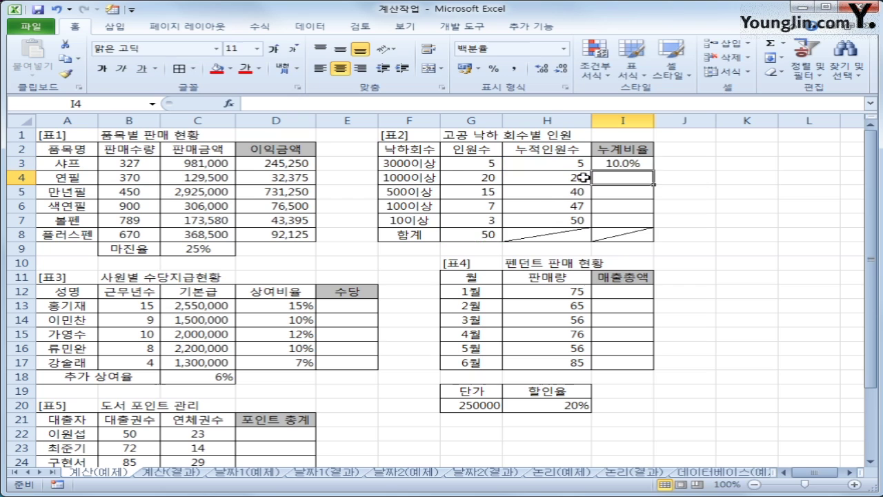
{"action": "left_click", "coordinate": [624, 162]}
{"action": "left_click_drag", "start_coordinate": [653, 170], "coordinate": [649, 232]}
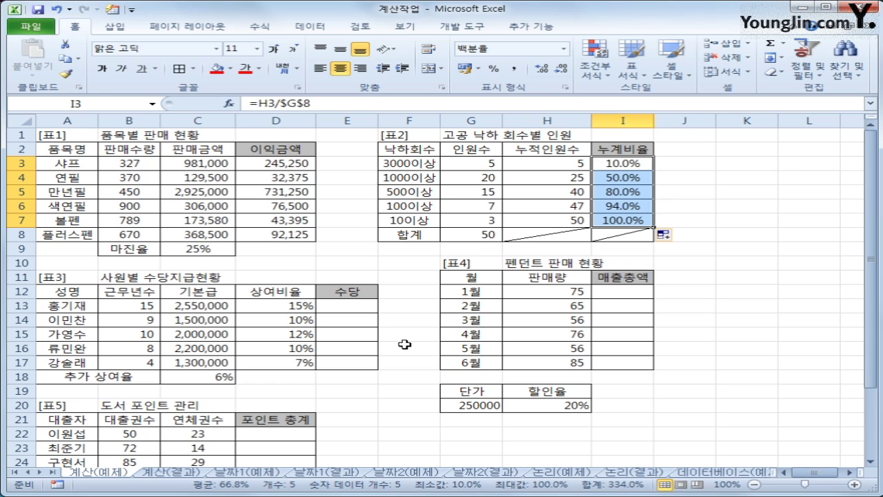
Step: Enter =C13+C13*(D13+$C$18) in E13 for the 수당 column and fill the formula down to E17
{"action": "left_click", "coordinate": [337, 306]}
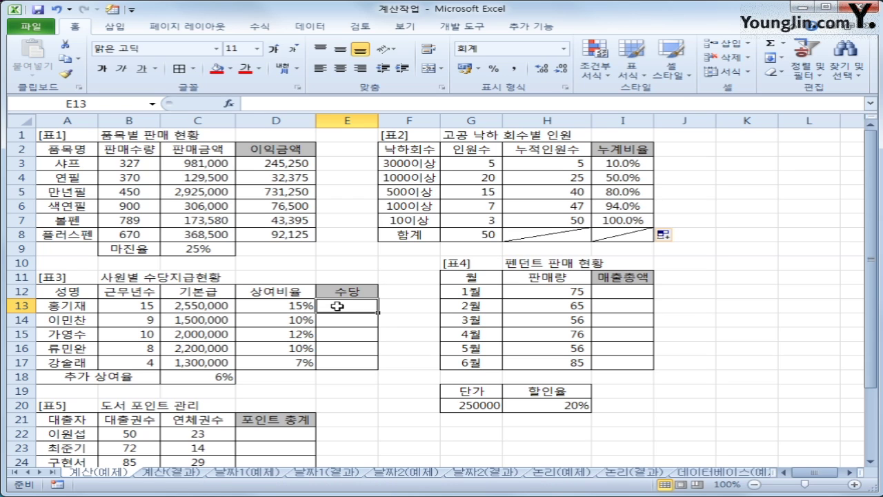
{"action": "type", "text": "="}
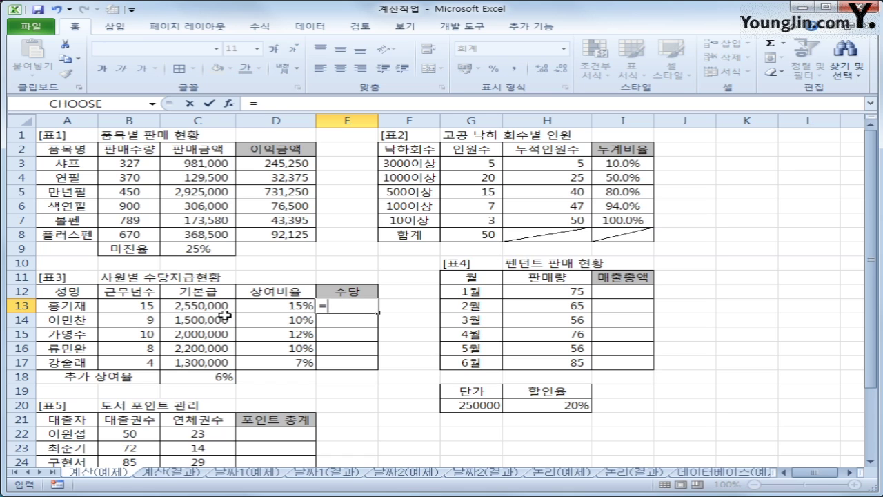
{"action": "left_click", "coordinate": [199, 307]}
{"action": "type", "text": "+"}
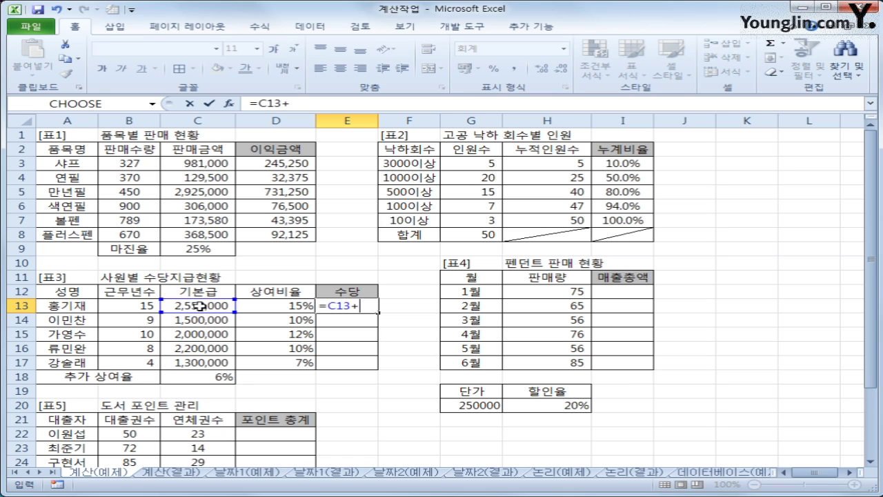
{"action": "left_click", "coordinate": [200, 307]}
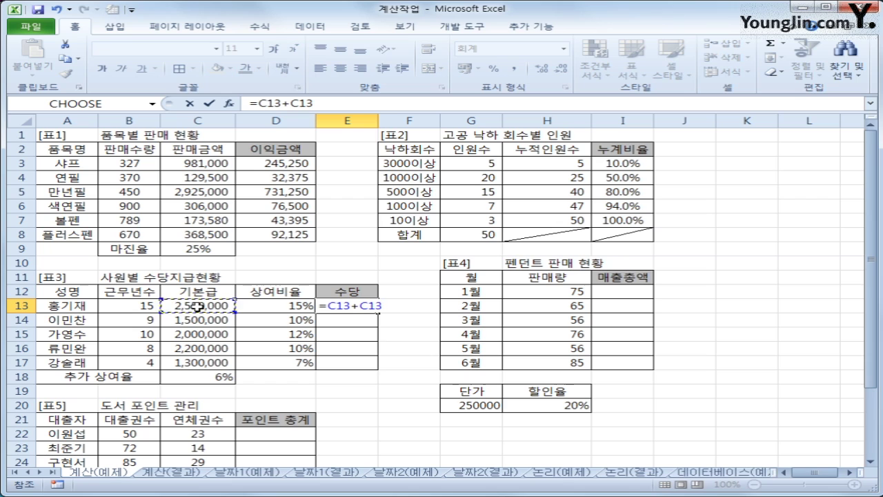
{"action": "type", "text": "*("}
{"action": "key", "text": "Left"}
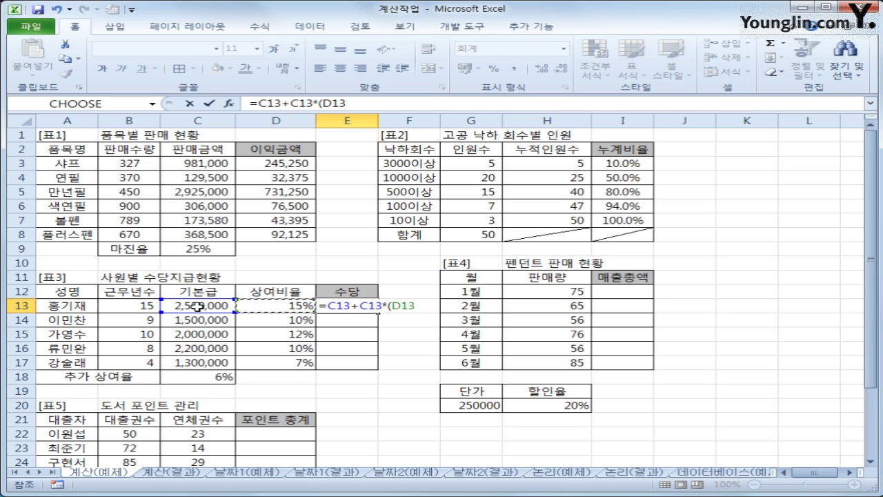
{"action": "type", "text": "+"}
{"action": "left_click", "coordinate": [200, 377]}
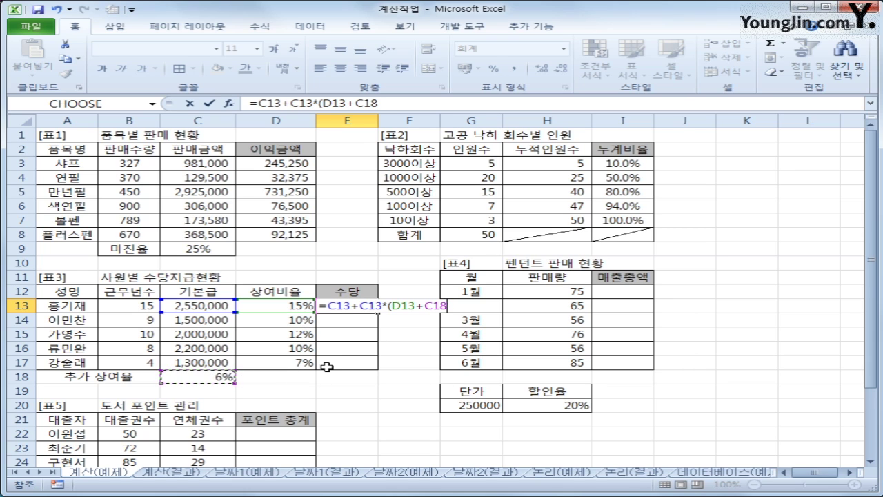
{"action": "key", "text": "F4"}
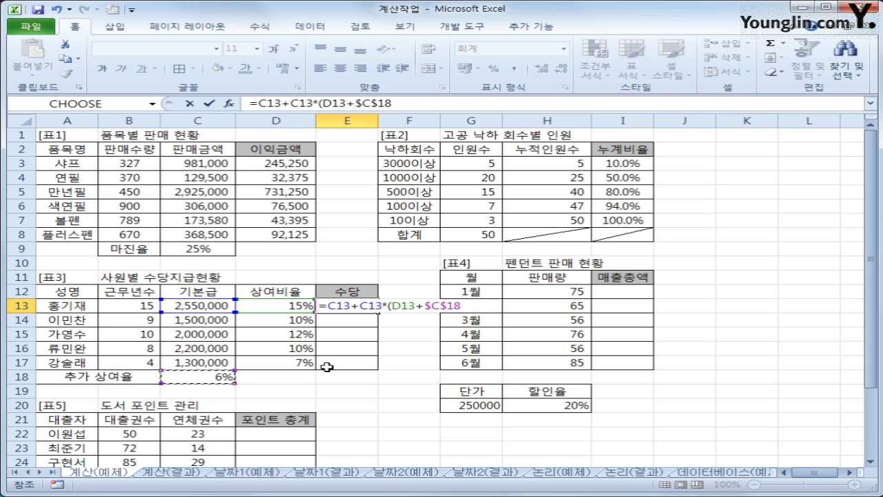
{"action": "type", "text": ")"}
{"action": "key", "text": "Return"}
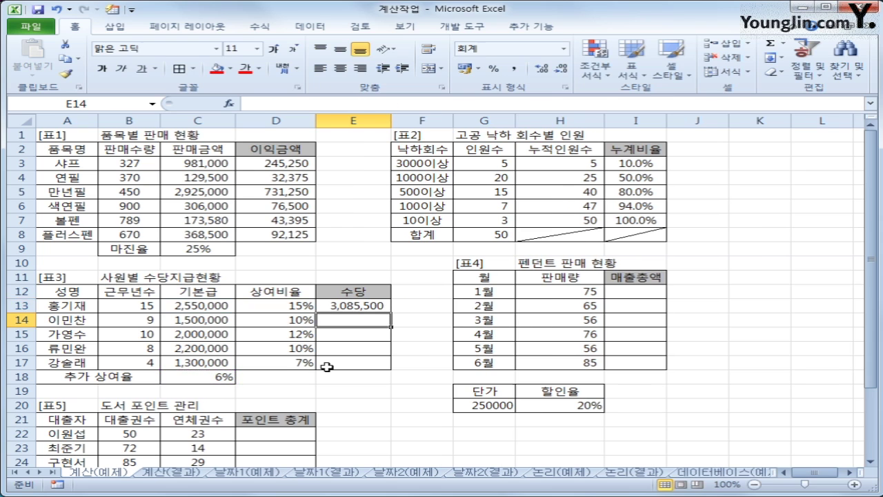
{"action": "left_click", "coordinate": [366, 308]}
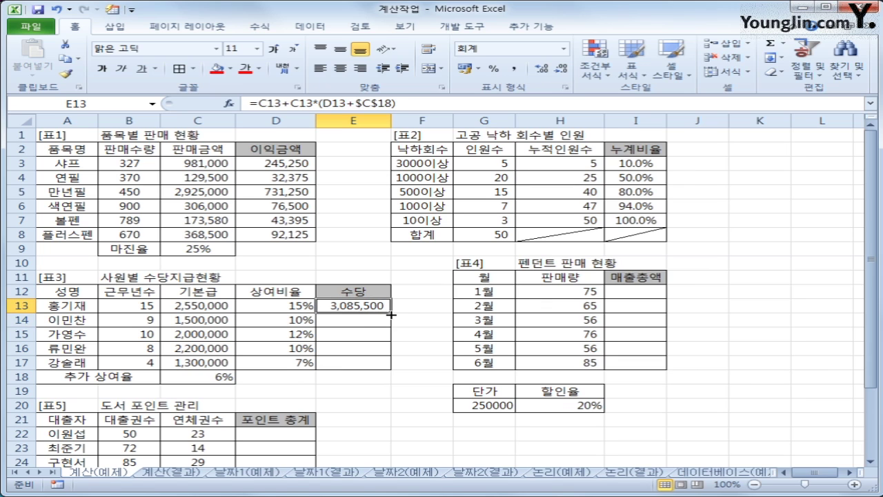
{"action": "left_click_drag", "start_coordinate": [391, 313], "coordinate": [390, 362]}
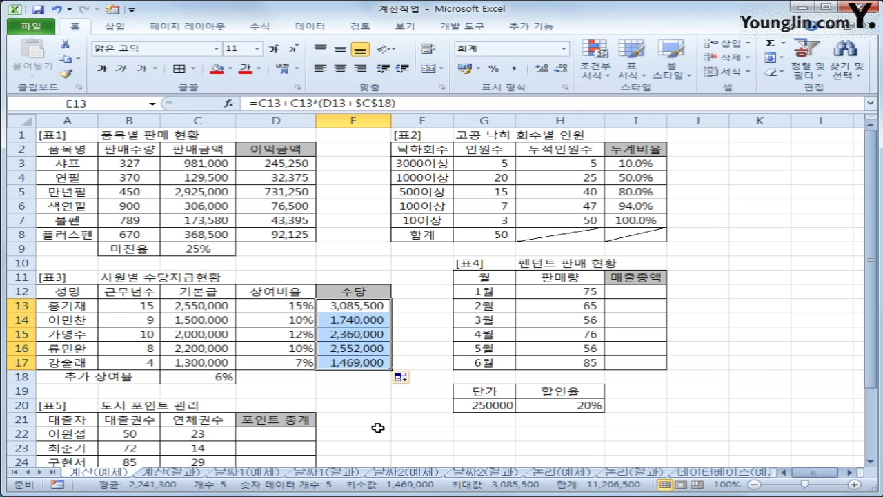
Step: Enter =(H12*$G$20)*(1-$H$20) in I12 for the 매출총액 column, with absolute references to unit price and discount rate
{"action": "left_click", "coordinate": [638, 295]}
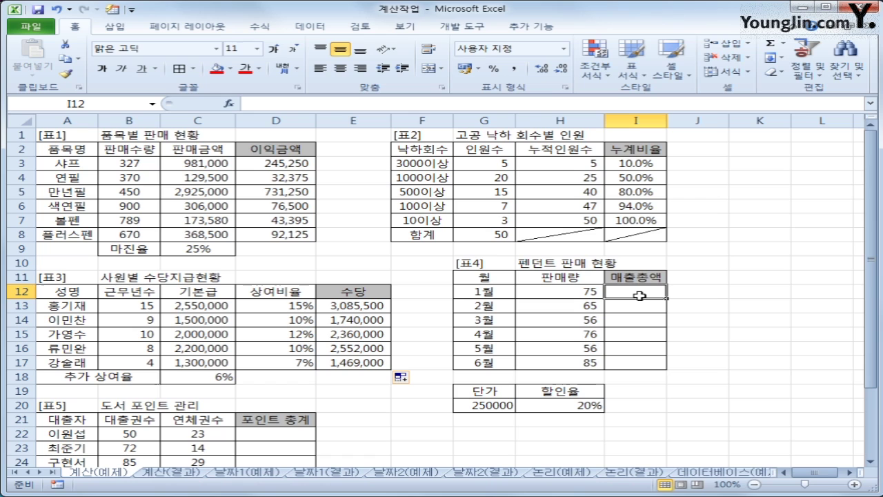
{"action": "type", "text": "=("}
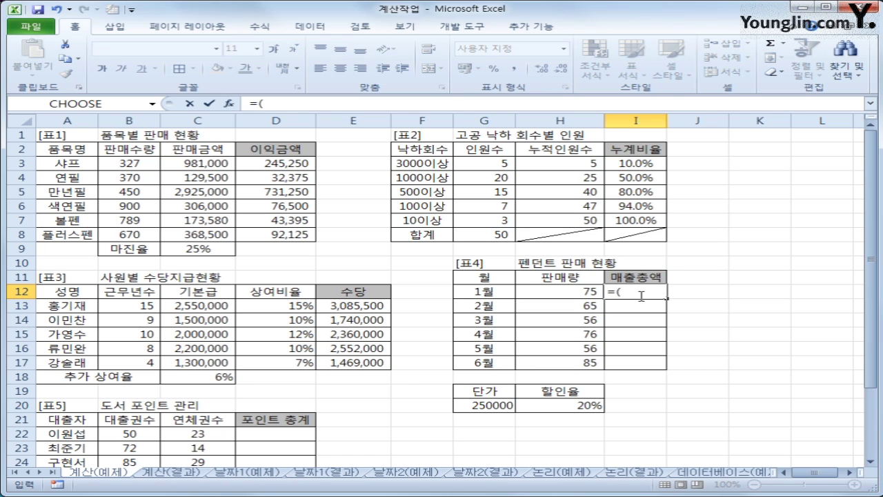
{"action": "key", "text": "Left"}
{"action": "type", "text": "*"}
{"action": "left_click", "coordinate": [472, 407]}
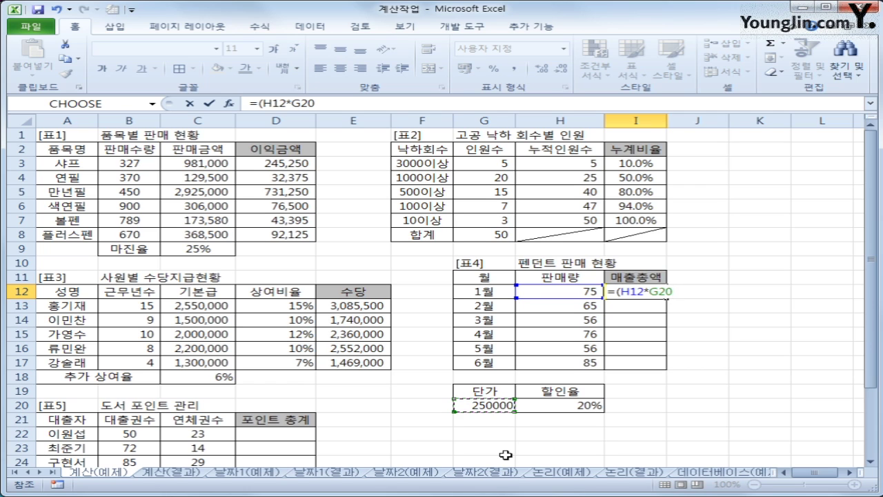
{"action": "key", "text": "F4"}
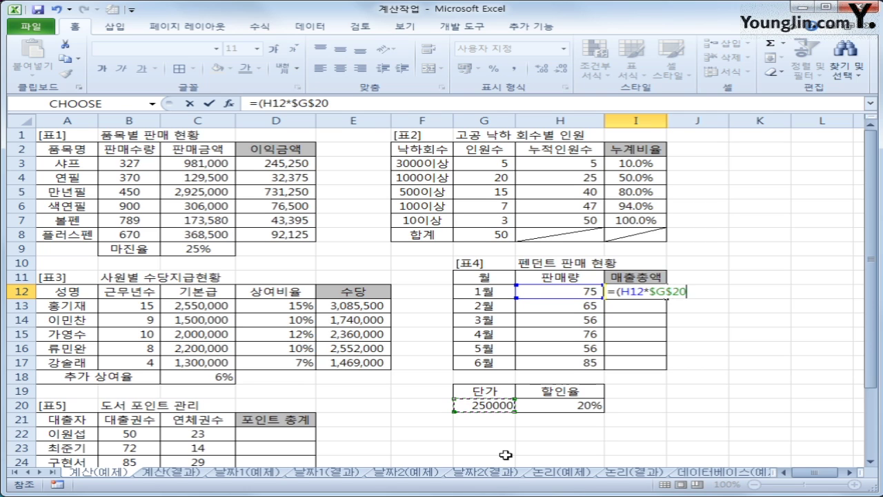
{"action": "type", "text": ")*(1-"}
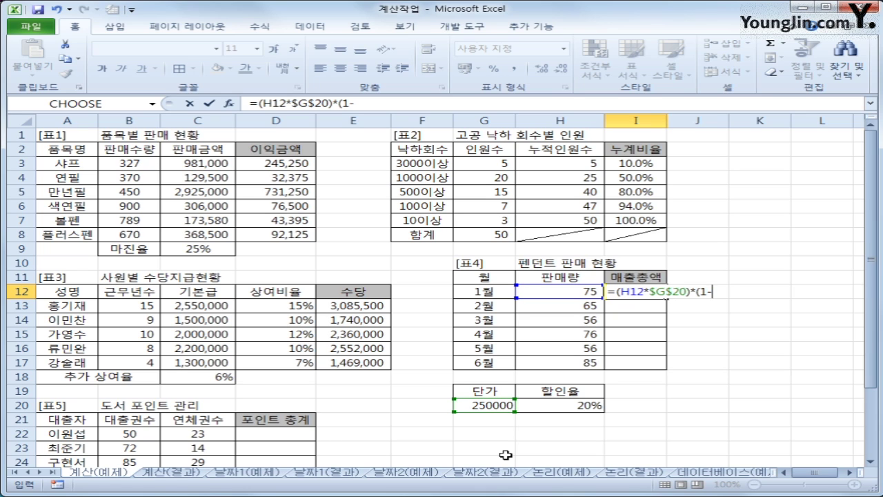
{"action": "left_click", "coordinate": [588, 407]}
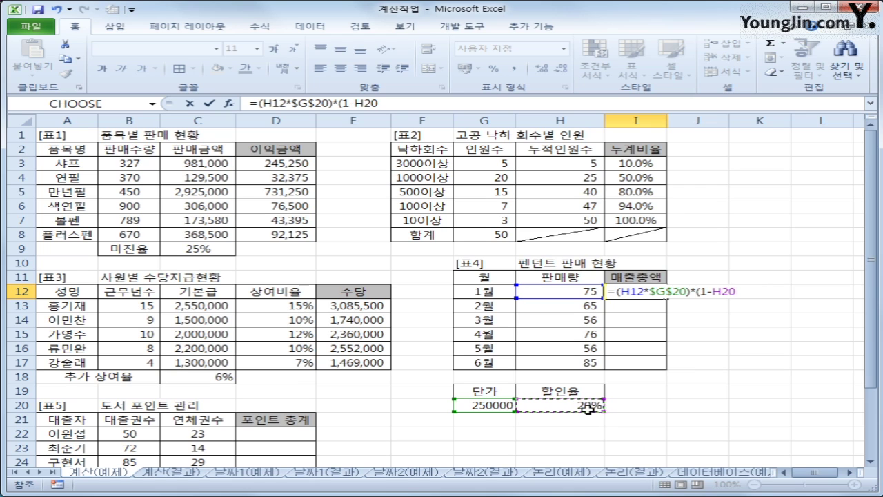
{"action": "key", "text": "F4"}
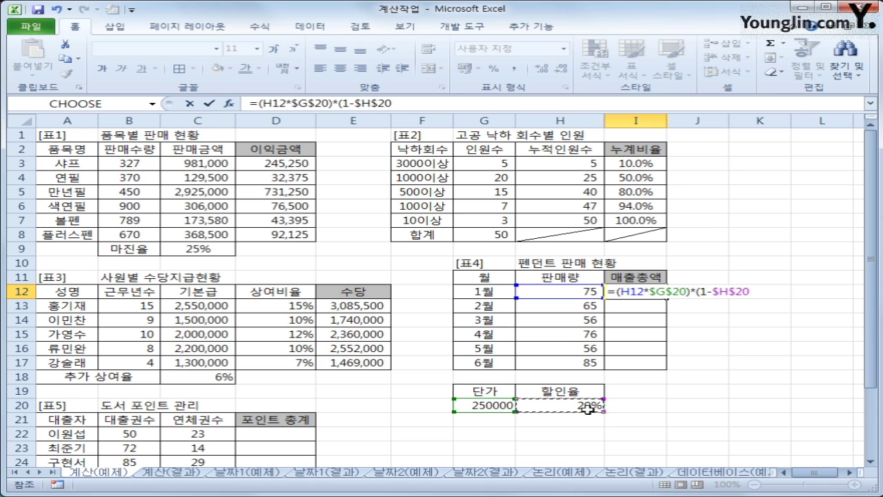
{"action": "type", "text": ")"}
{"action": "key", "text": "Return"}
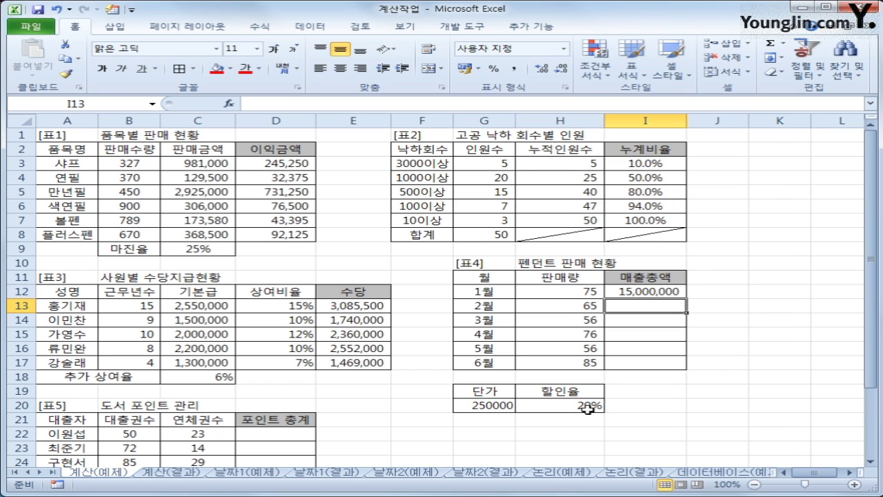
Step: Fill the 매출총액 formula from I12 down to I17 and check the copied formula in the last row
{"action": "left_click", "coordinate": [644, 292]}
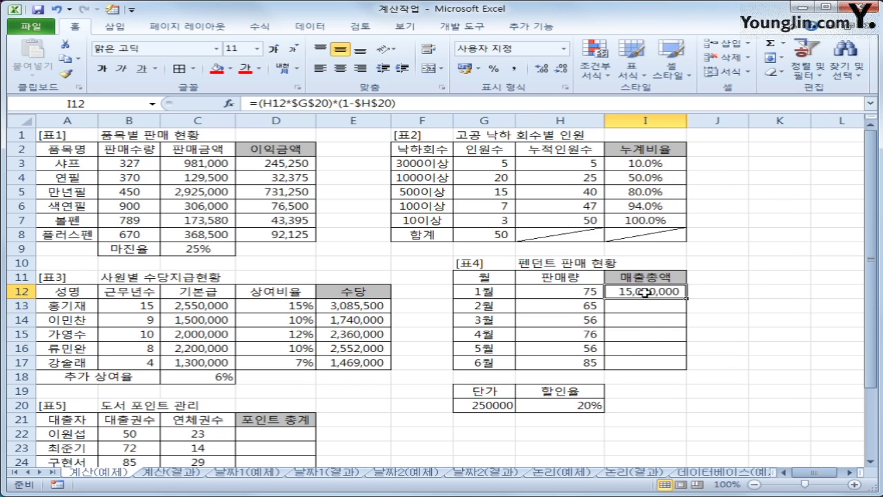
{"action": "left_click_drag", "start_coordinate": [688, 298], "coordinate": [689, 362]}
{"action": "left_click", "coordinate": [651, 364]}
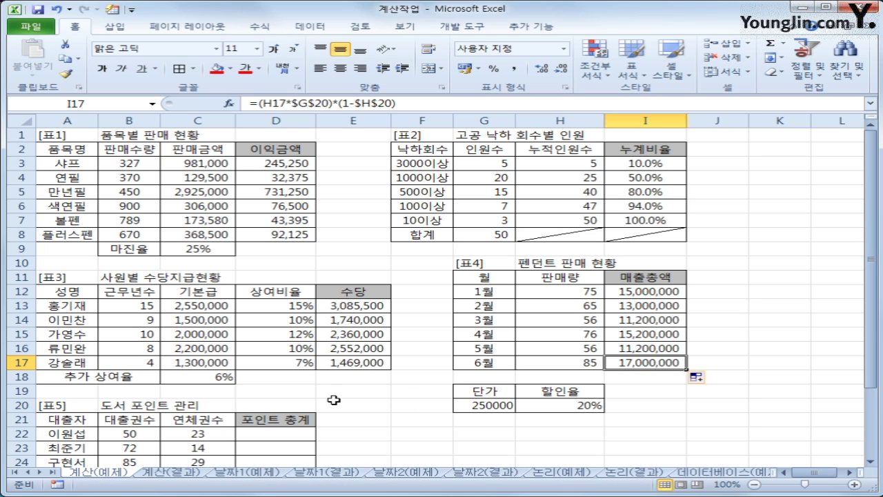
Step: Enter =B22*$C$28+C22*$C$29 in D22 for the 포인트 총계 column, with absolute references to both point rates
{"action": "scroll", "coordinate": [322, 412], "scroll_direction": "down", "scroll_amount": 4}
{"action": "left_click", "coordinate": [252, 261]}
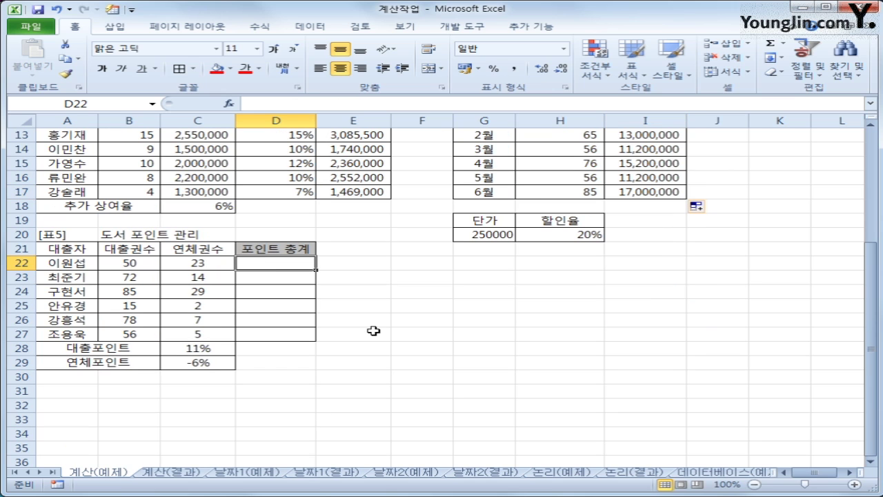
{"action": "type", "text": "="}
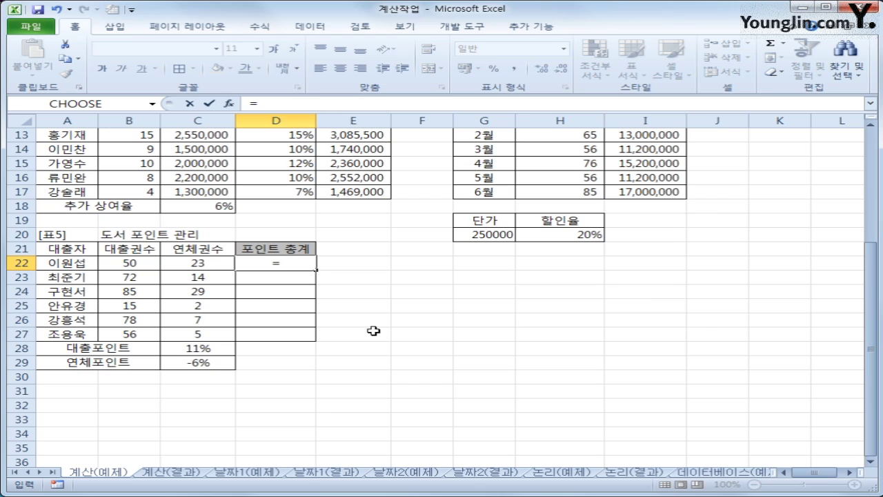
{"action": "key", "text": "Left"}
{"action": "key", "text": "Left"}
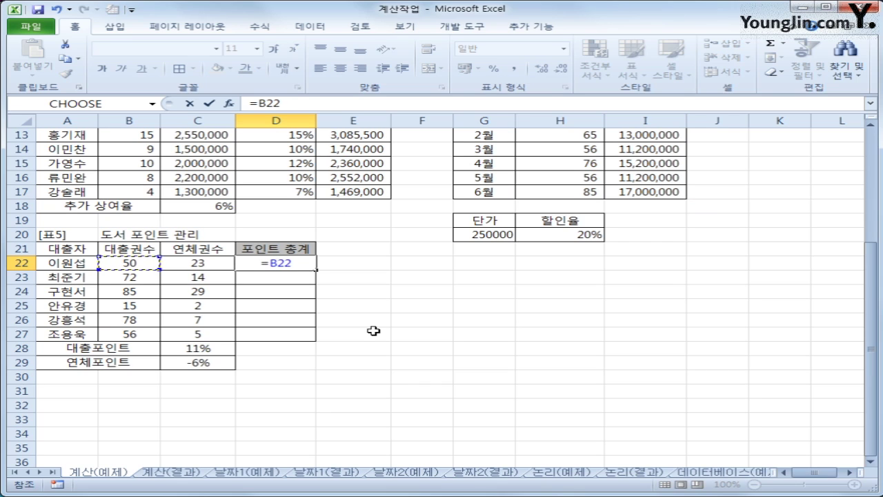
{"action": "type", "text": "*"}
{"action": "left_click", "coordinate": [205, 350]}
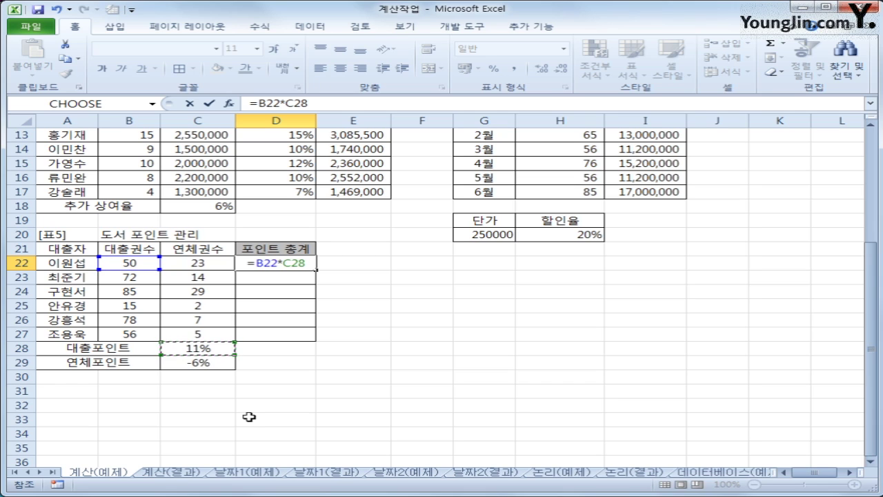
{"action": "key", "text": "F4"}
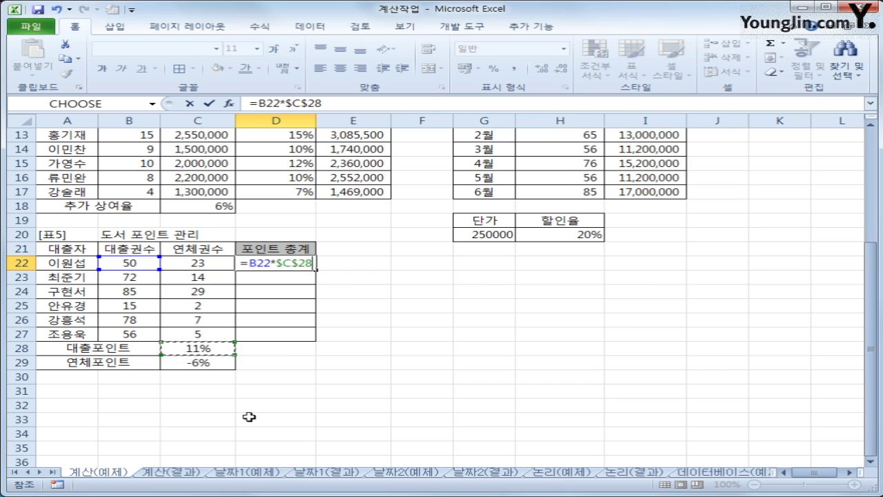
{"action": "type", "text": "+"}
{"action": "key", "text": "Left"}
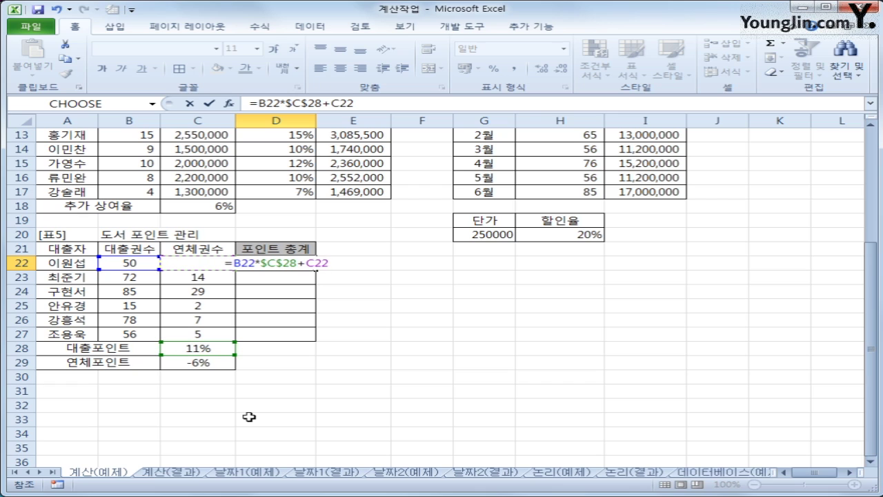
{"action": "type", "text": "*"}
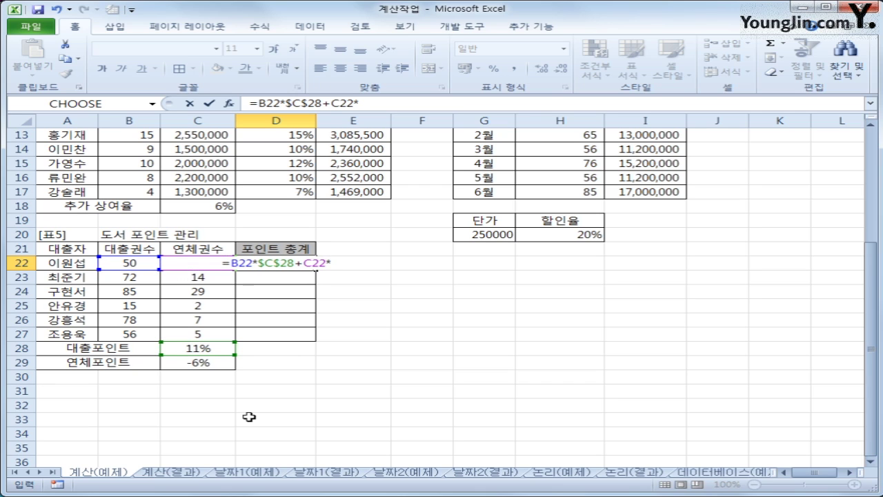
{"action": "left_click", "coordinate": [210, 363]}
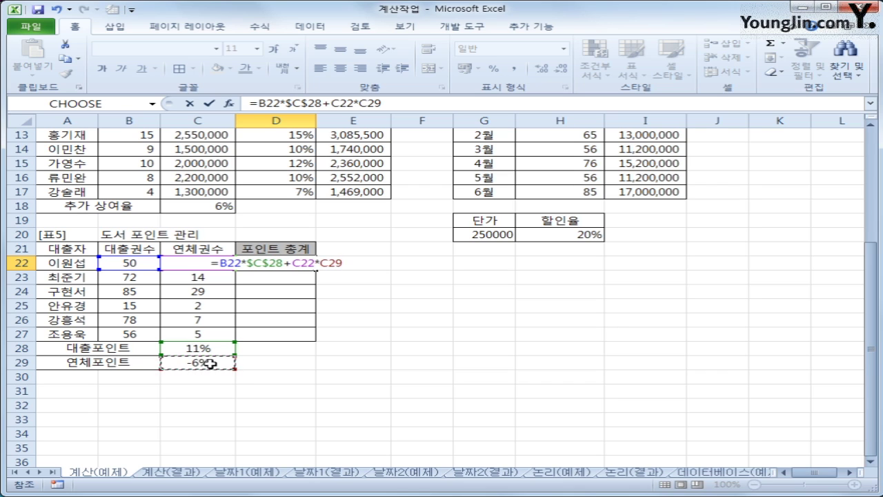
{"action": "key", "text": "F4"}
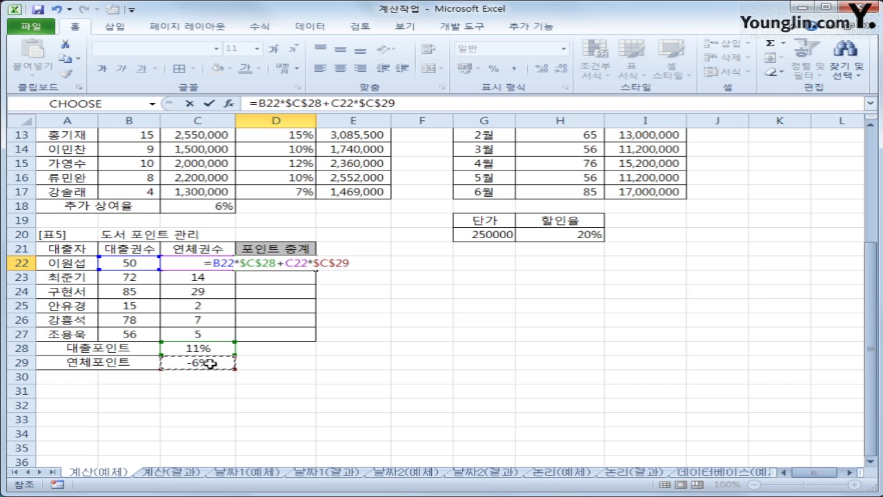
{"action": "key", "text": "Return"}
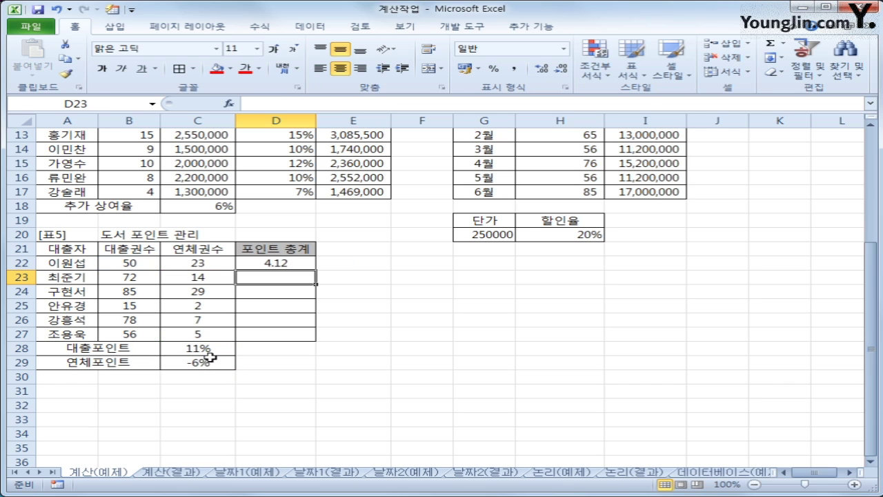
Step: Fill the 포인트 총계 formula from D22 down to D27 and reselect the first result cell
{"action": "left_click", "coordinate": [268, 259]}
{"action": "left_click_drag", "start_coordinate": [317, 270], "coordinate": [315, 336]}
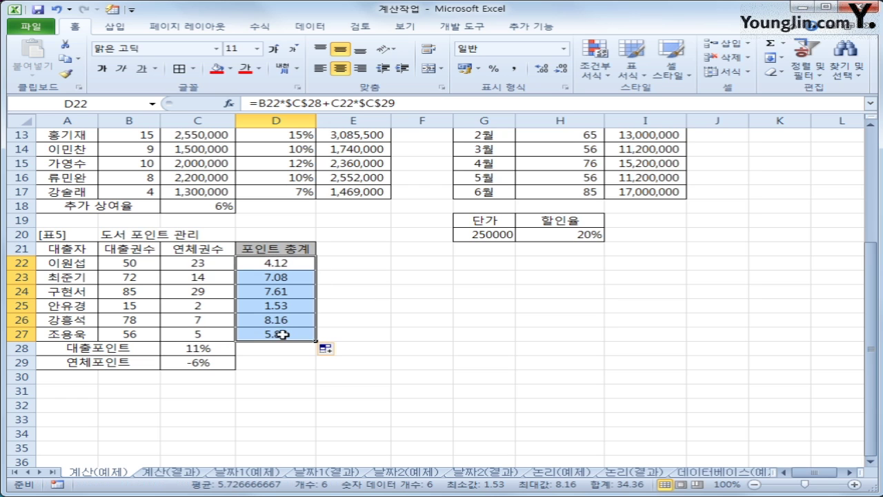
{"action": "left_click", "coordinate": [299, 262]}
Step: Compare the completed tables on the 계산(예제) sheet with the answers on the 계산(결과) sheet
{"action": "scroll", "coordinate": [299, 294], "scroll_direction": "up", "scroll_amount": 3}
{"action": "scroll", "coordinate": [299, 293], "scroll_direction": "up", "scroll_amount": 1}
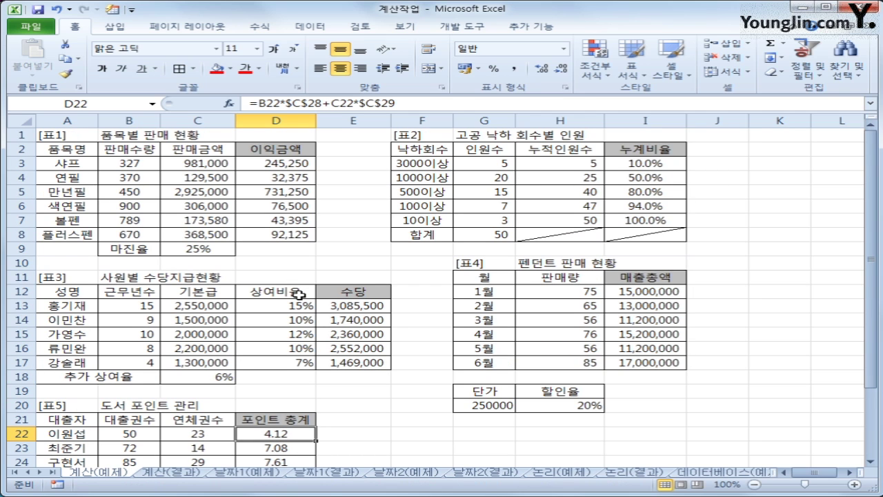
{"action": "left_click", "coordinate": [188, 473]}
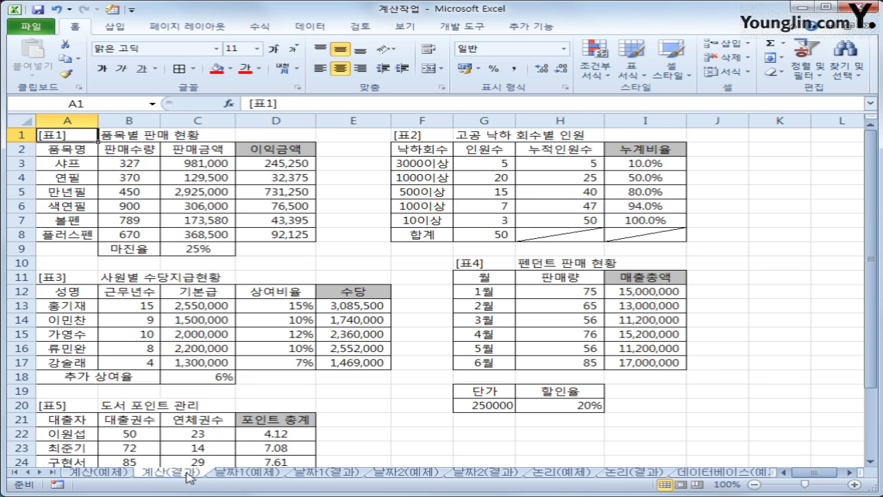
{"action": "left_click", "coordinate": [114, 475]}
{"action": "left_click", "coordinate": [165, 475]}
{"action": "left_click", "coordinate": [97, 474]}
{"action": "left_click", "coordinate": [143, 474]}
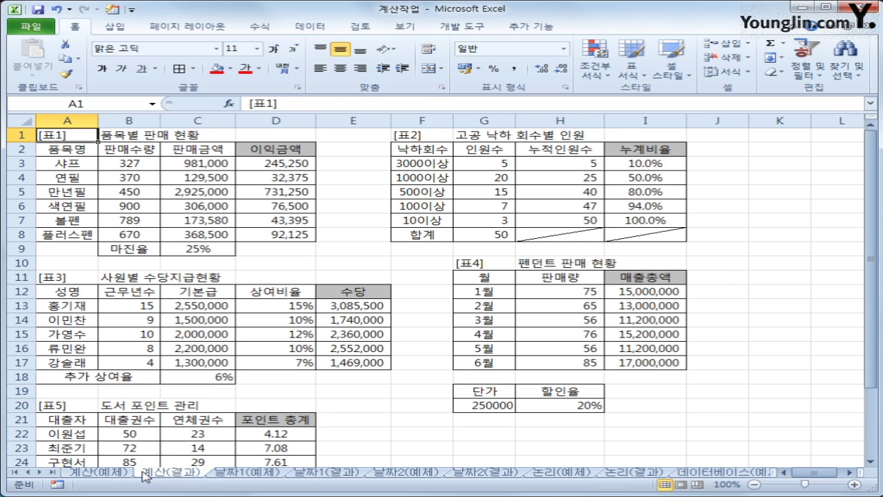